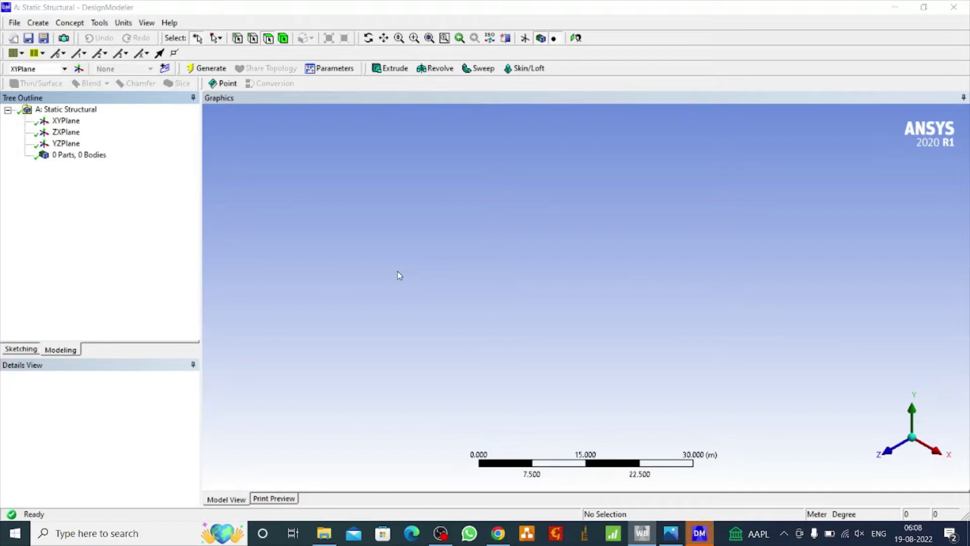
Select the XY plane, view it face-on and set the model units to millimetres.
click(67, 120)
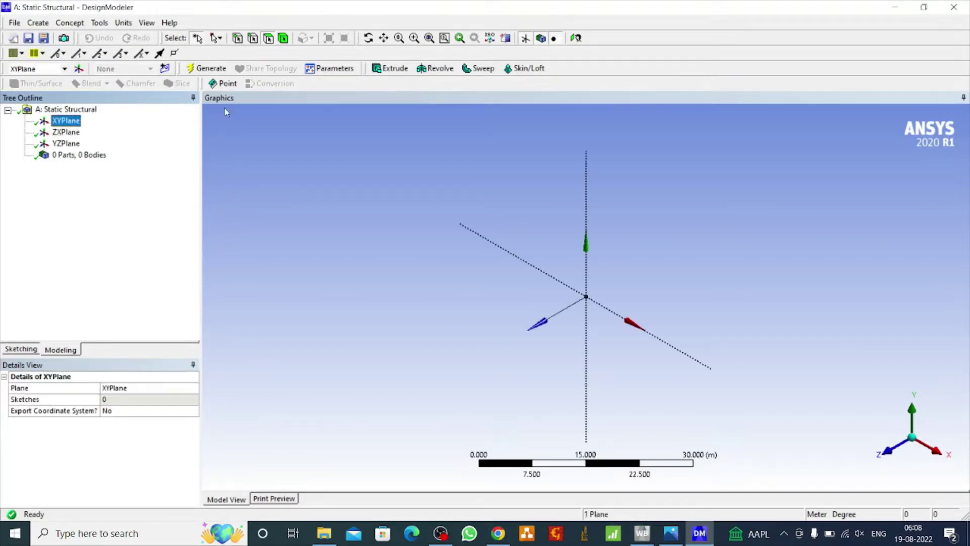
click(576, 38)
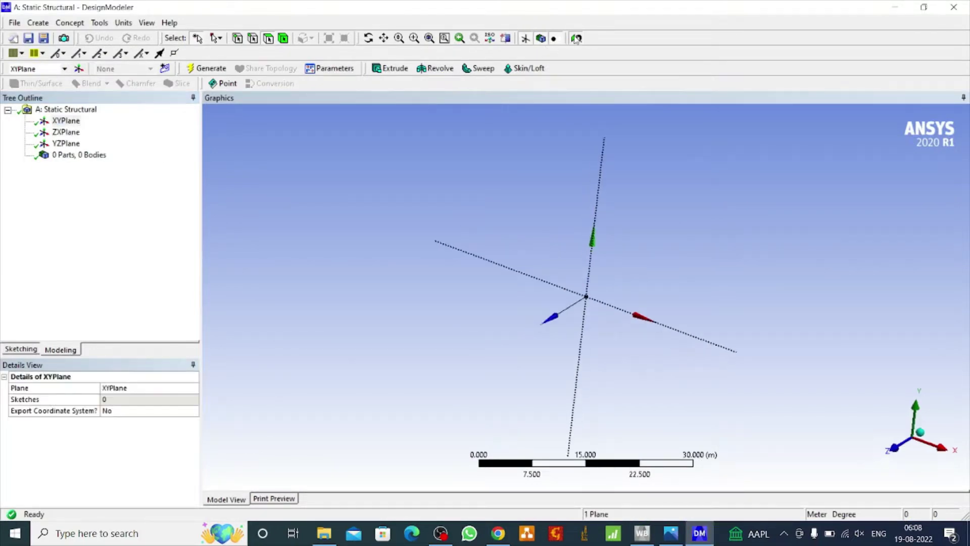
click(123, 22)
click(151, 62)
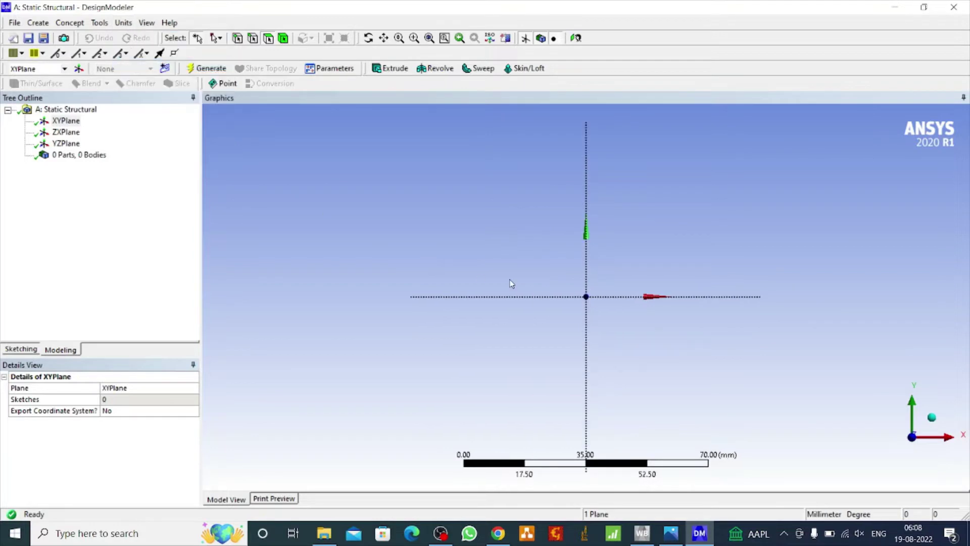
scroll(508, 290, up, 2)
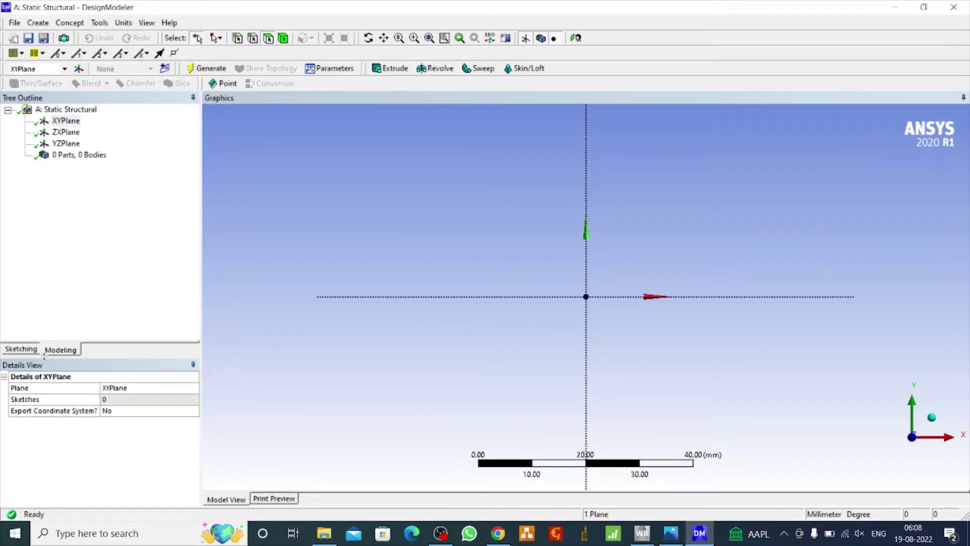
click(123, 23)
click(358, 174)
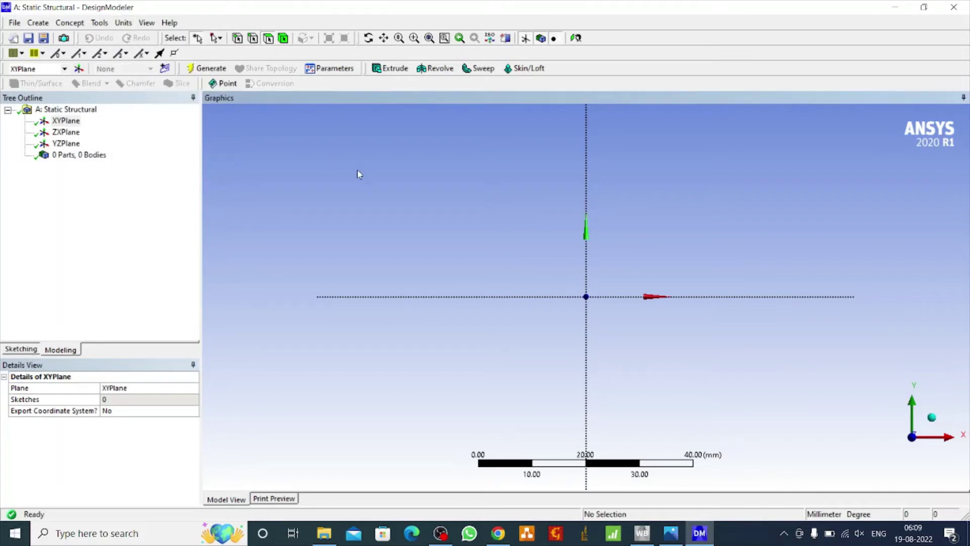
Sketch a horizontal oval centred on the X axis of the XY plane, with end radii of about 10.6 mm.
click(31, 349)
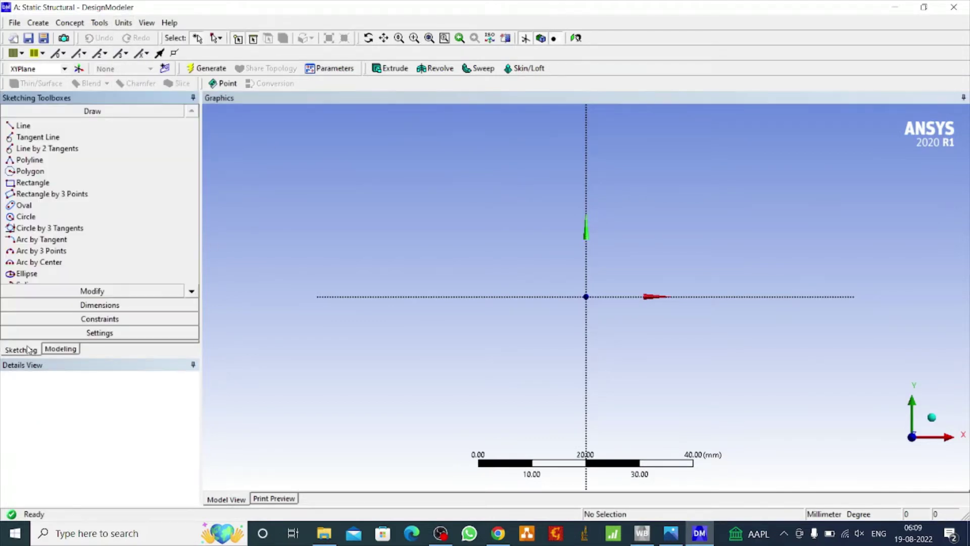
click(29, 207)
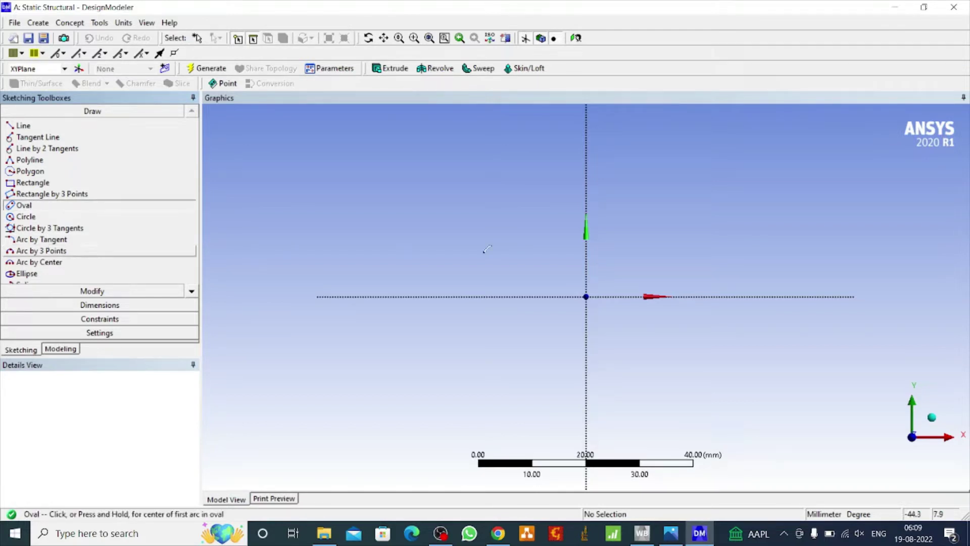
click(460, 296)
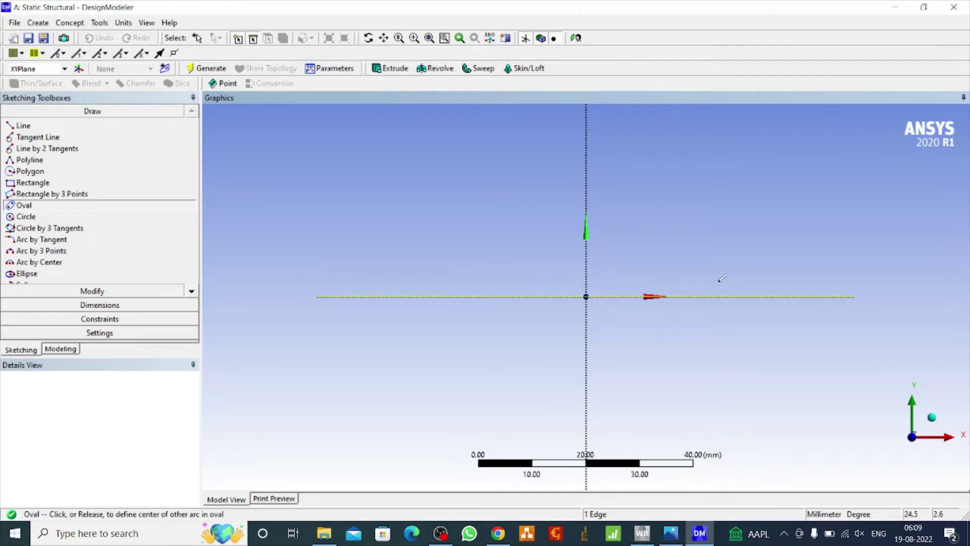
click(735, 295)
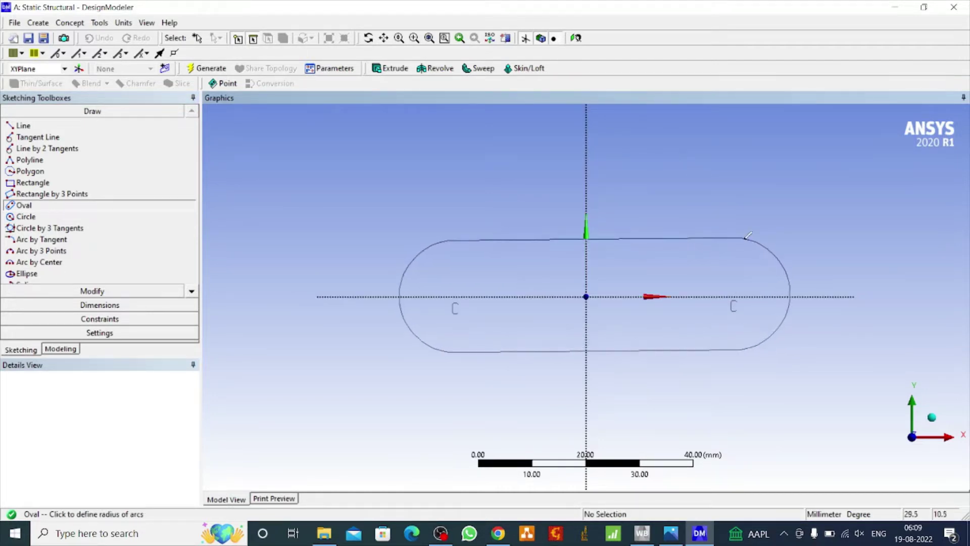
click(748, 235)
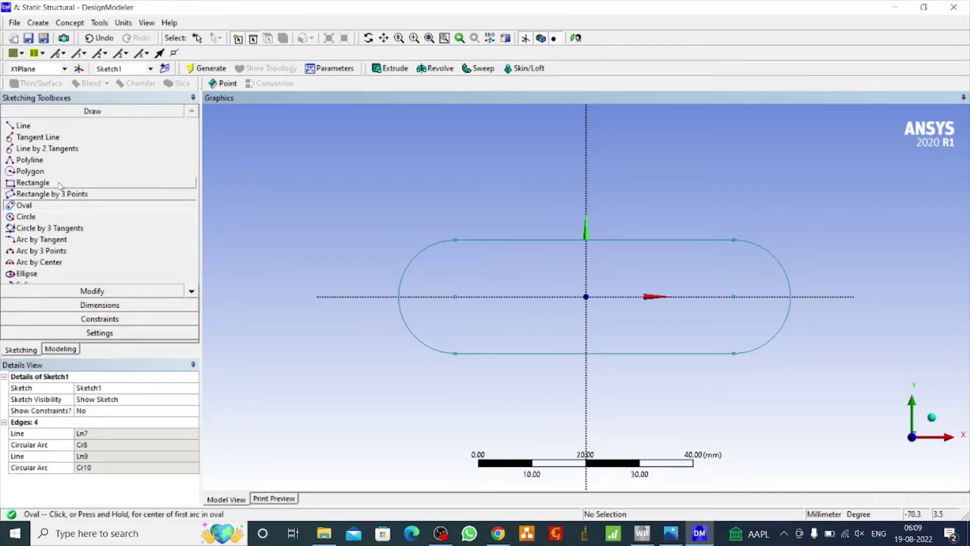
Sketch a smaller horizontal oval inside the first one on the X axis, with end radii of about 6 mm.
click(455, 297)
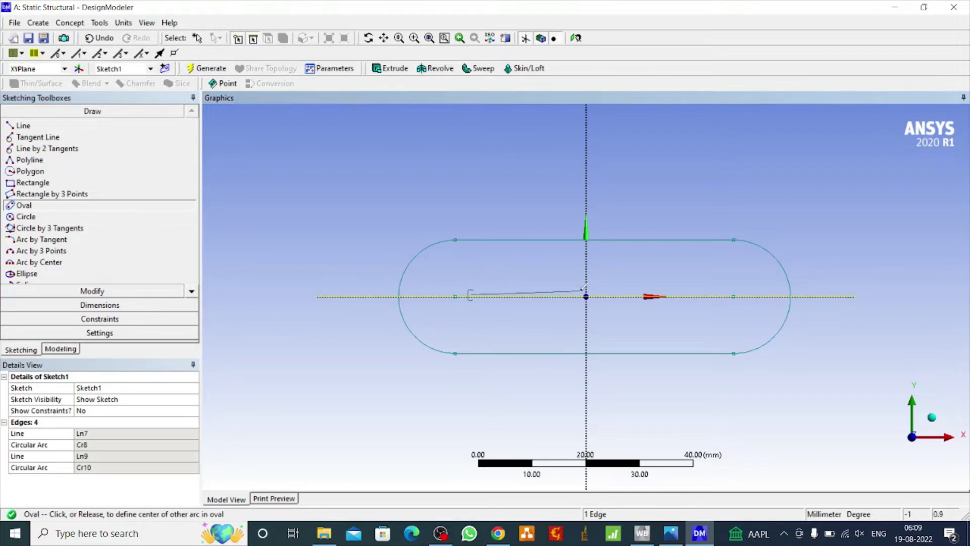
click(725, 294)
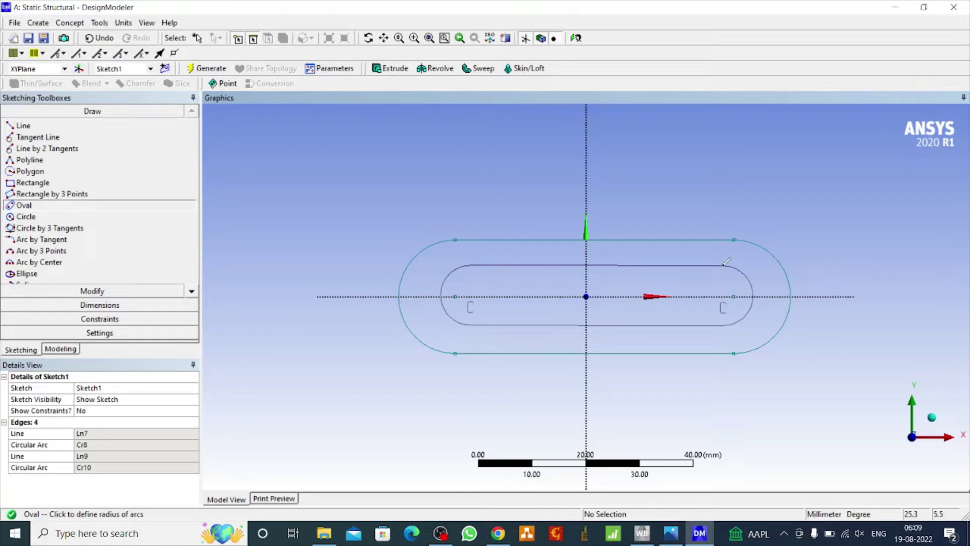
click(727, 260)
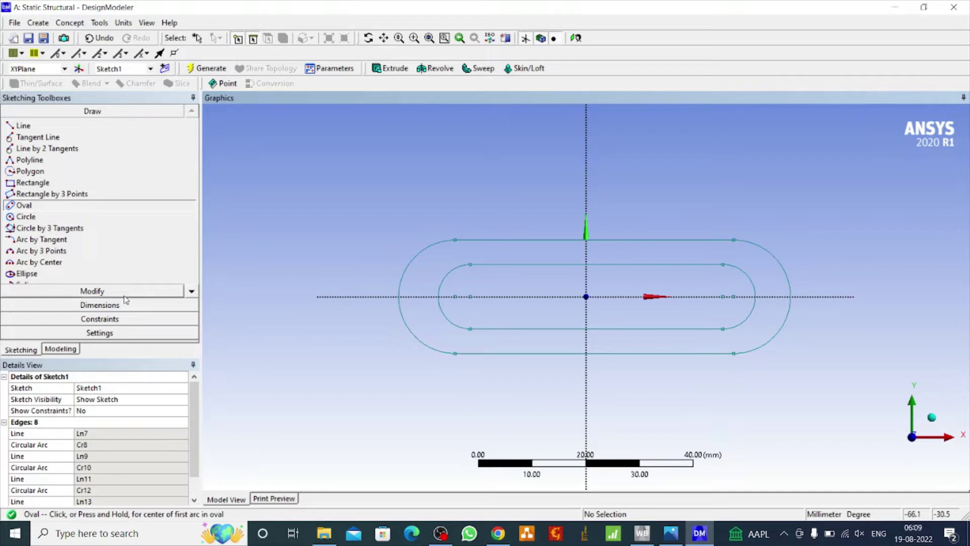
Draw a rectangle around the left rounded ends of both ovals, starting on the outer oval's lower line and ending above its upper left end.
click(23, 126)
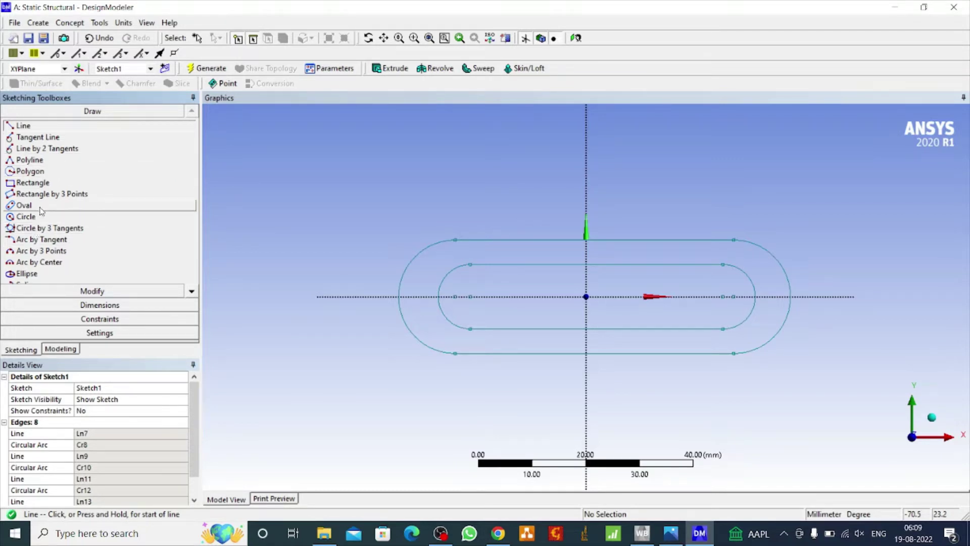
click(32, 183)
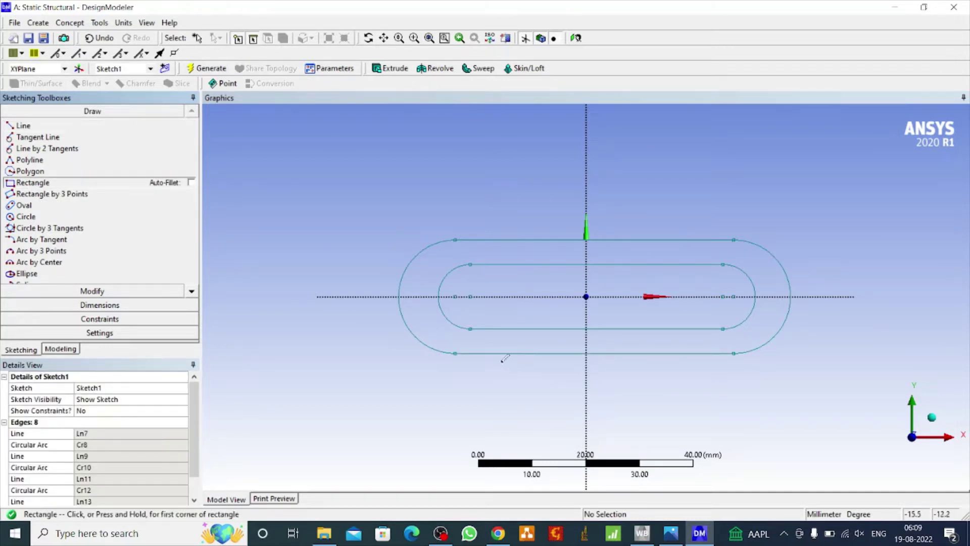
click(490, 352)
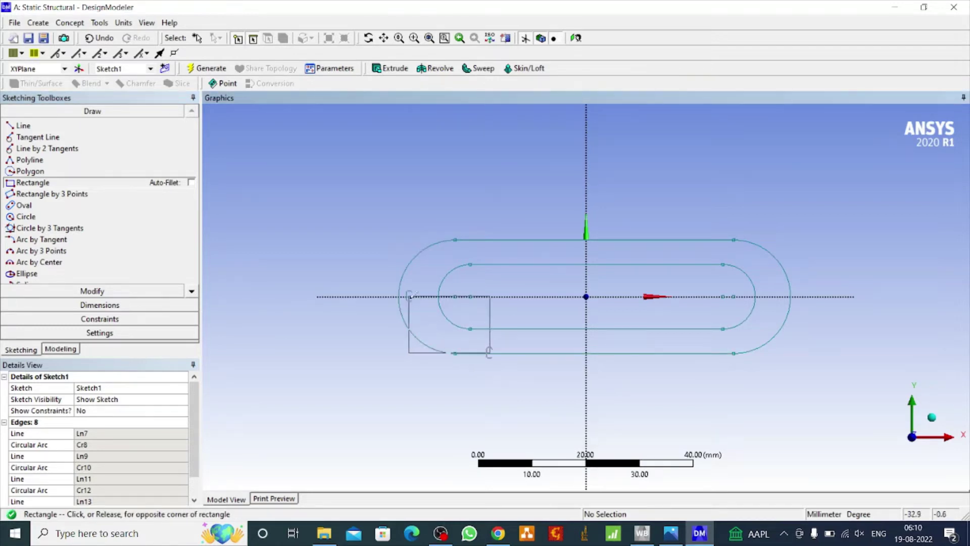
click(387, 219)
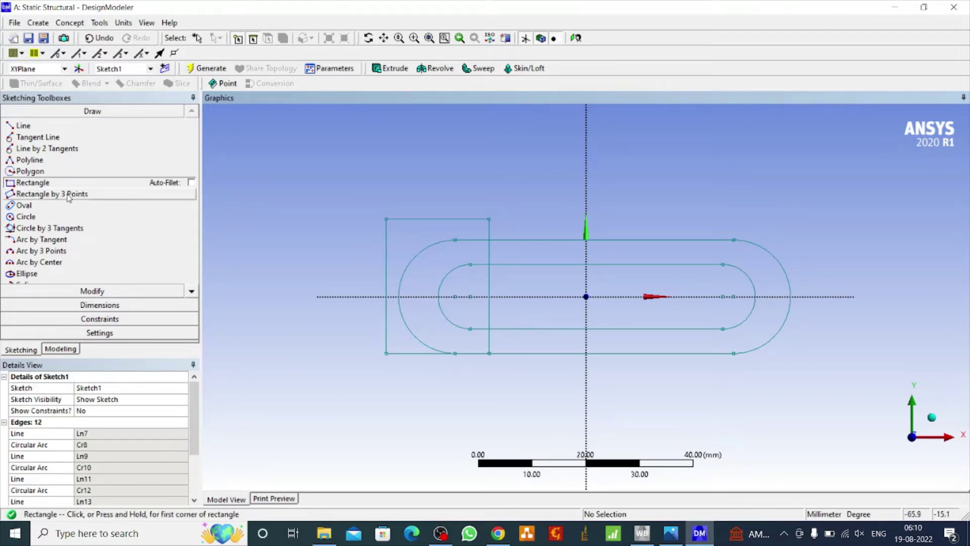
Trim the left arcs of both ovals and the line stubs on the ovals' upper and inner lower sides inside the rectangle.
click(101, 291)
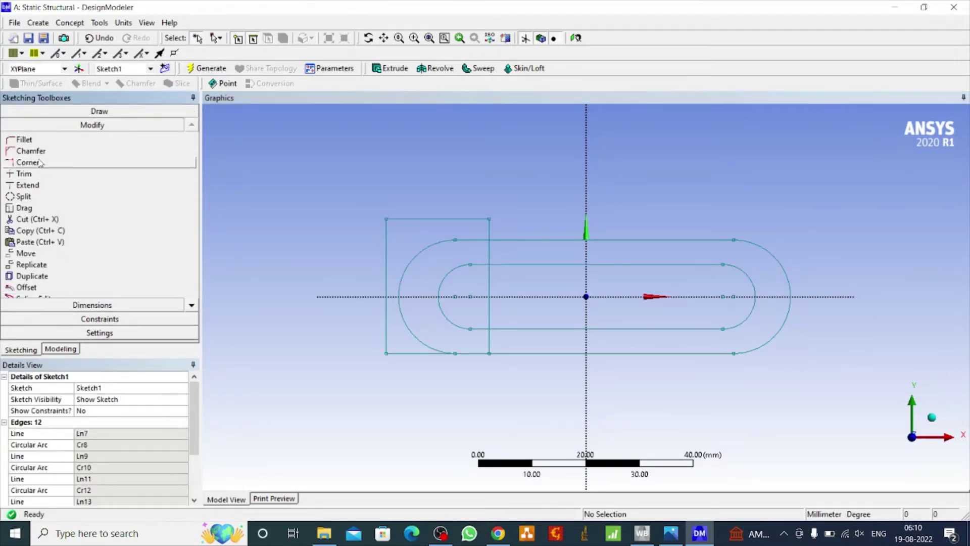
click(24, 174)
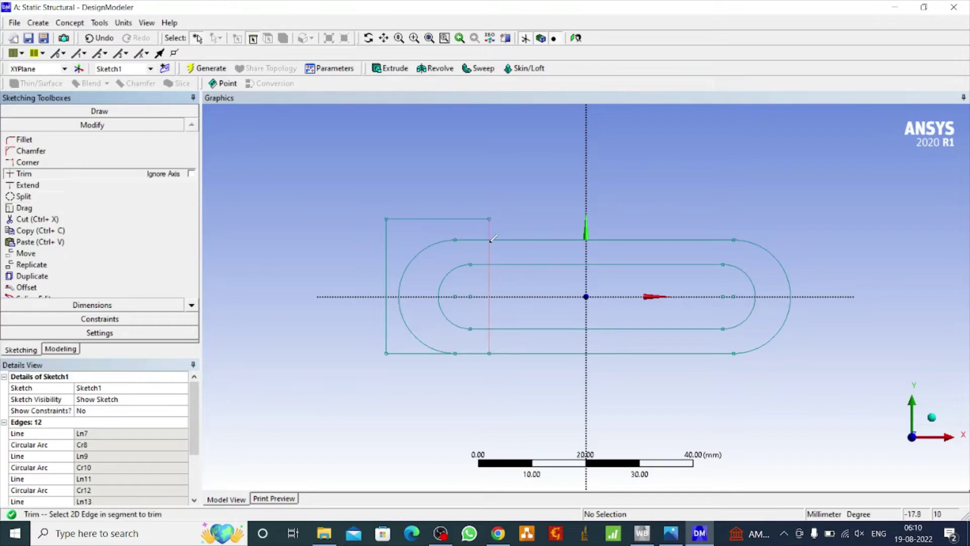
click(473, 239)
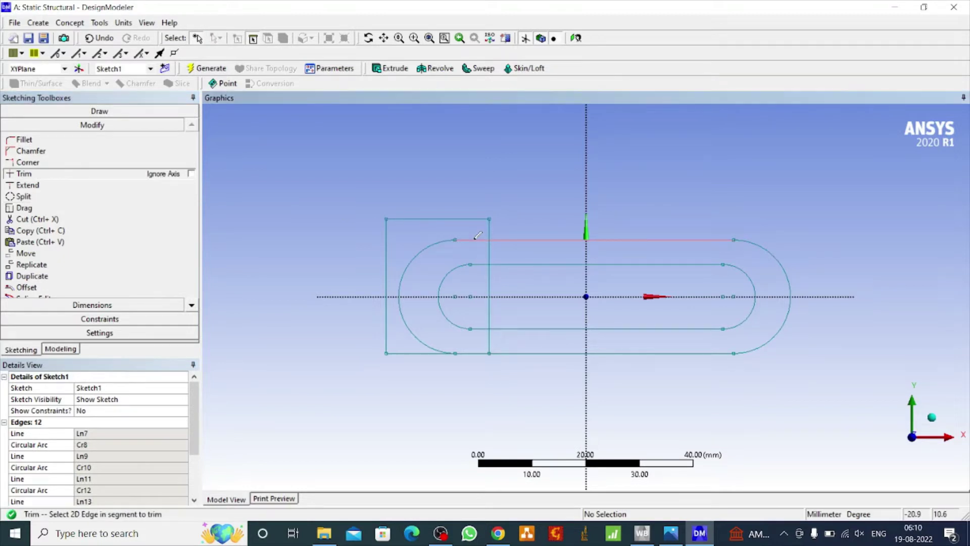
click(450, 242)
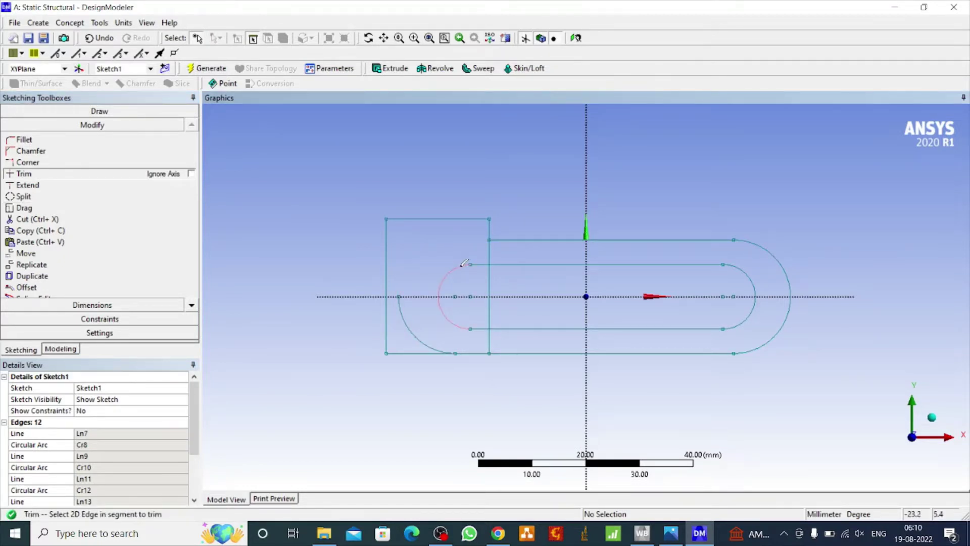
click(464, 263)
click(480, 263)
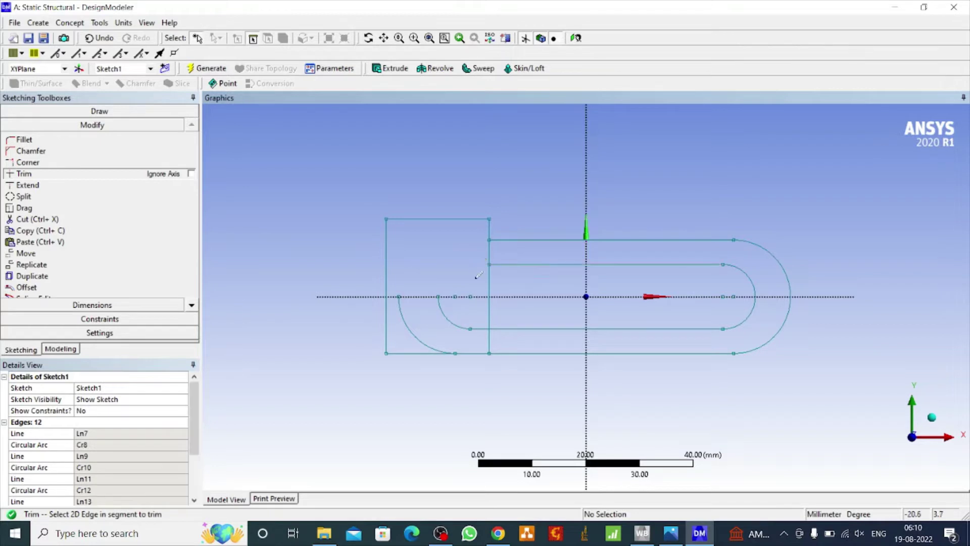
click(479, 325)
click(458, 322)
click(438, 340)
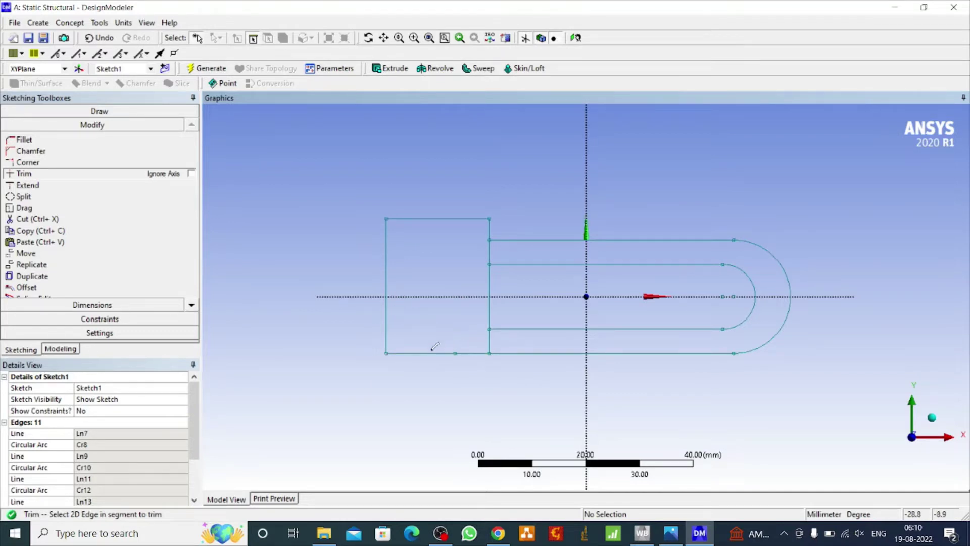
Trim the leftover rectangle edges and lower line stub, keeping only the short segments that close the two ends of the U profile.
click(434, 352)
click(462, 352)
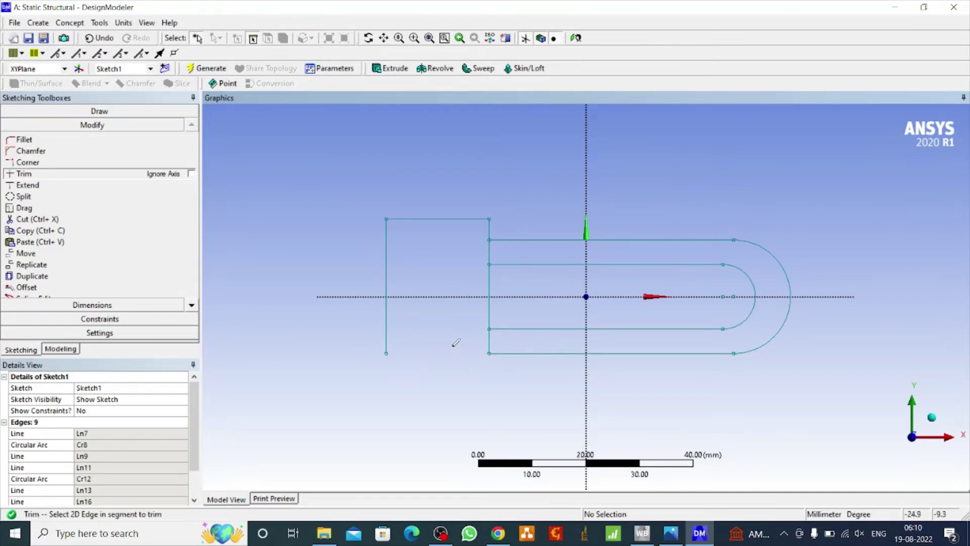
click(388, 317)
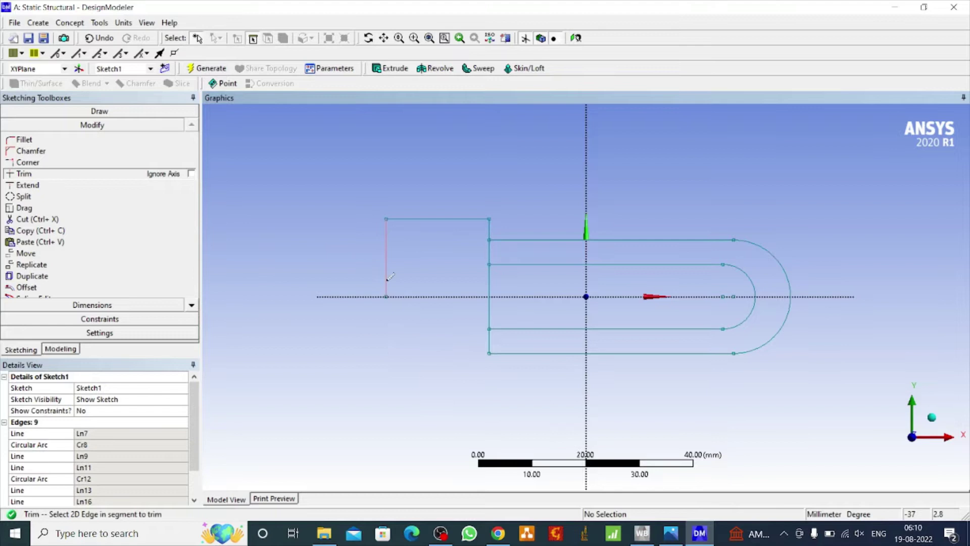
click(386, 237)
click(394, 219)
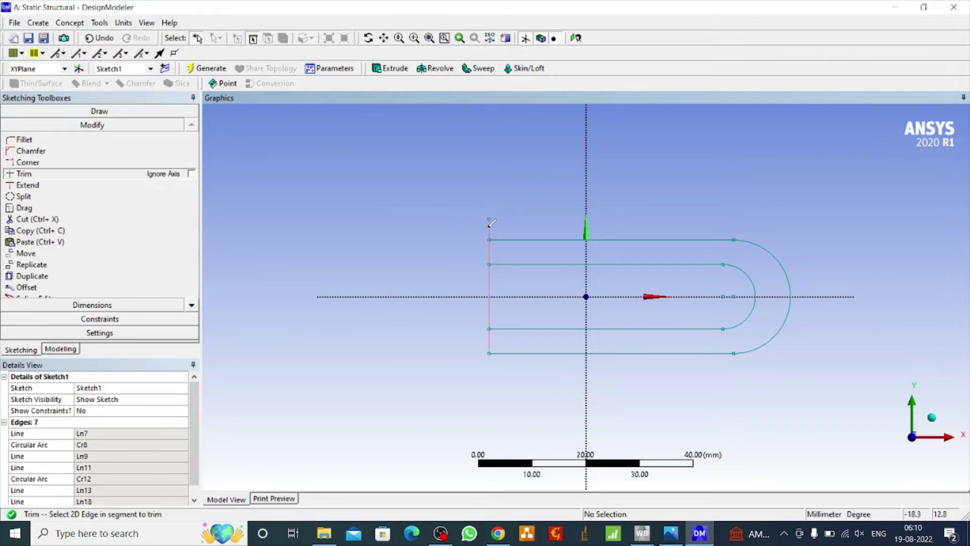
click(489, 297)
Dimension the height of the upper leg's end edge and the length of the upper outer line.
click(92, 306)
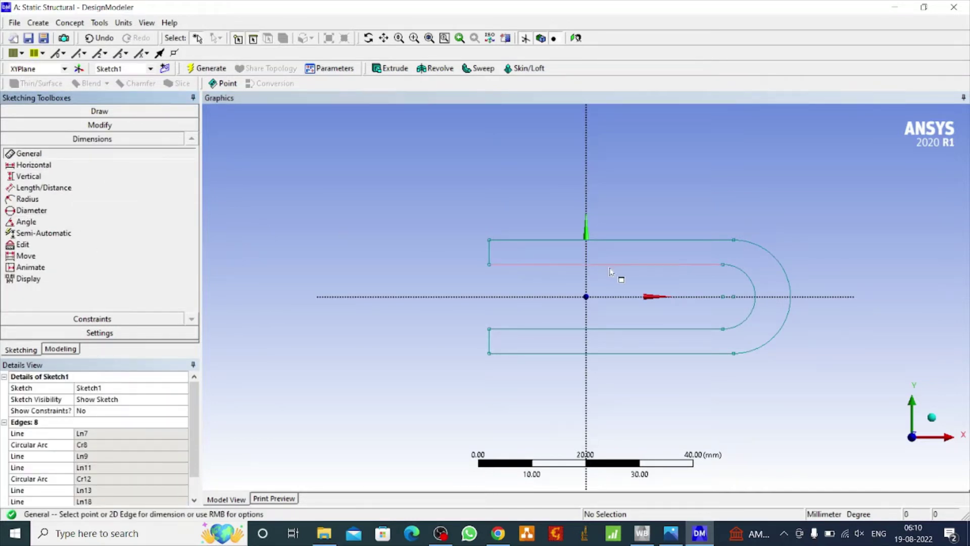
click(490, 255)
click(478, 256)
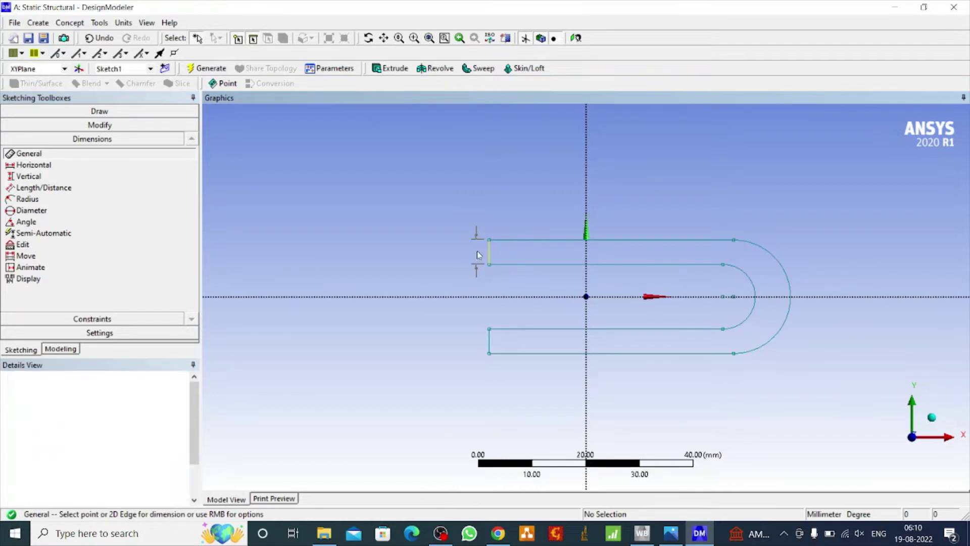
click(576, 245)
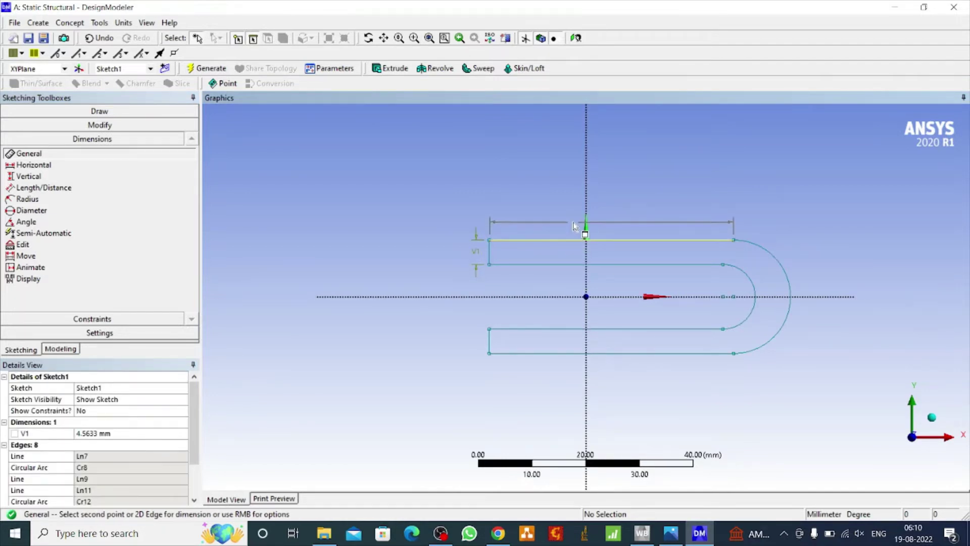
click(576, 222)
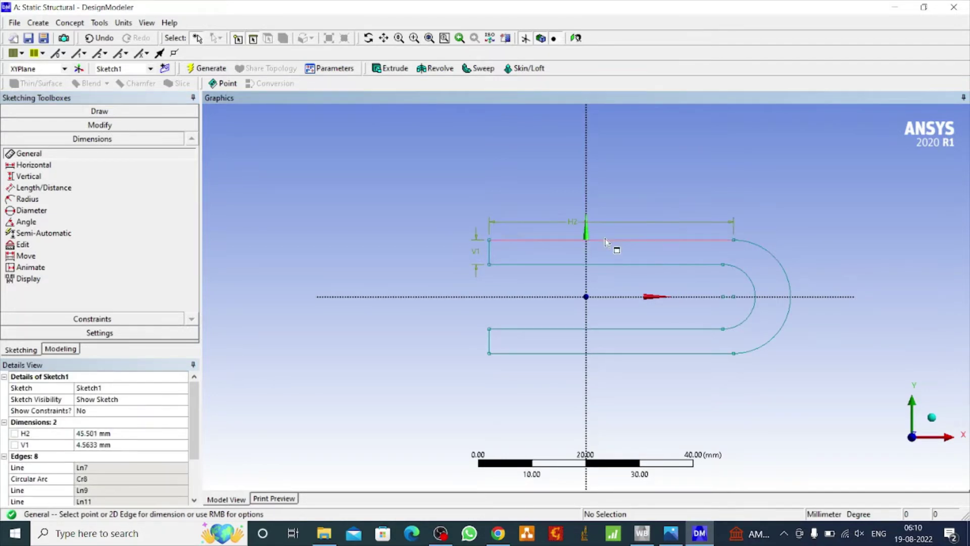
Add radius dimensions to the outer and inner arcs of the U bend.
click(790, 272)
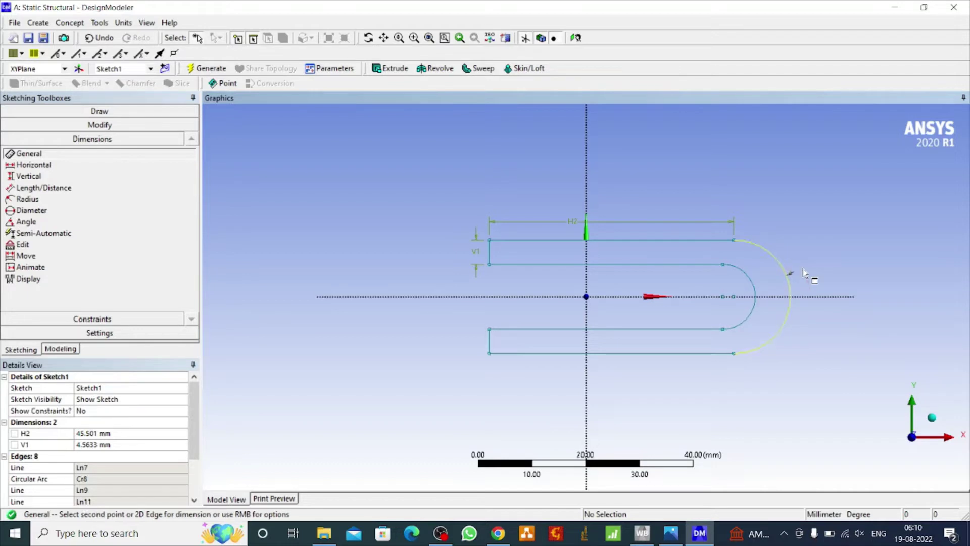
click(803, 273)
click(757, 307)
click(764, 306)
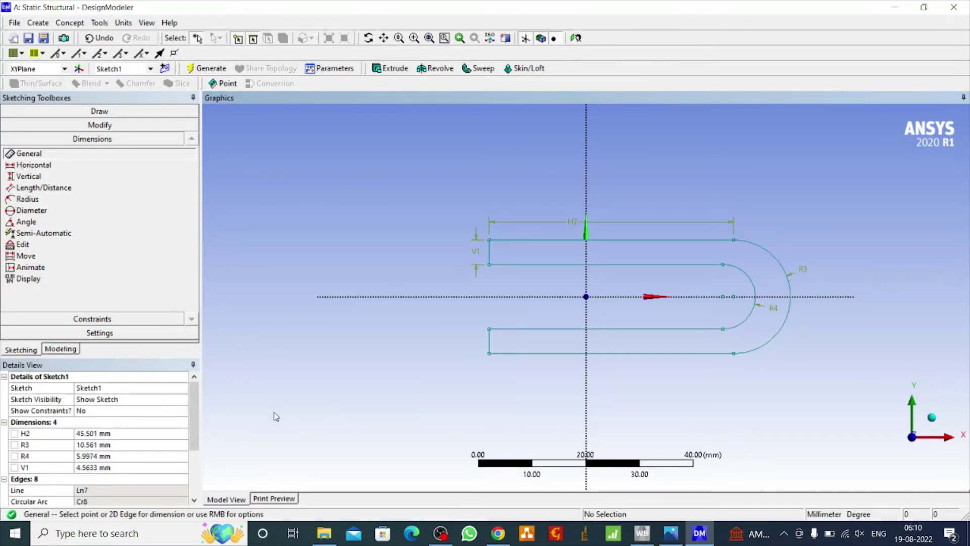
Set the upper outer line's length dimension H2 to 50 mm.
click(107, 433)
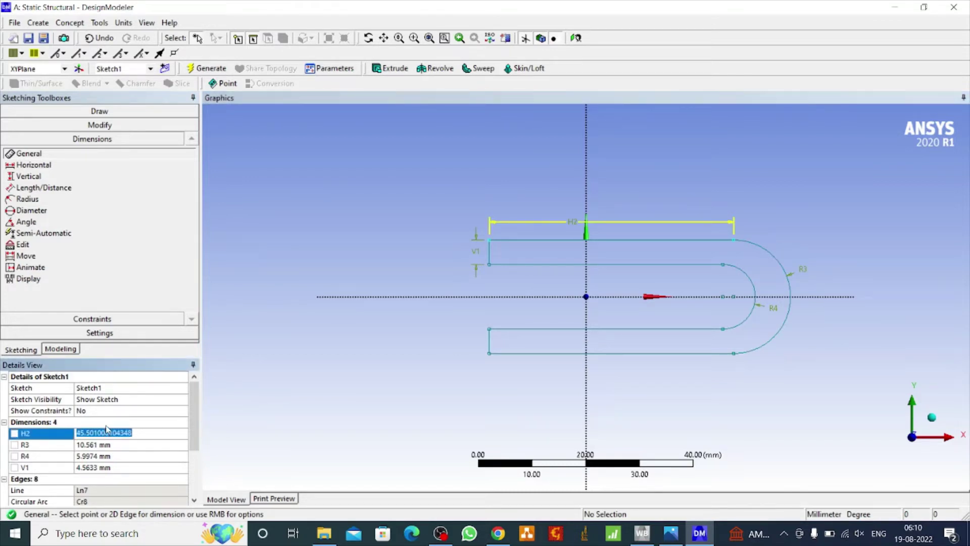
text(50)
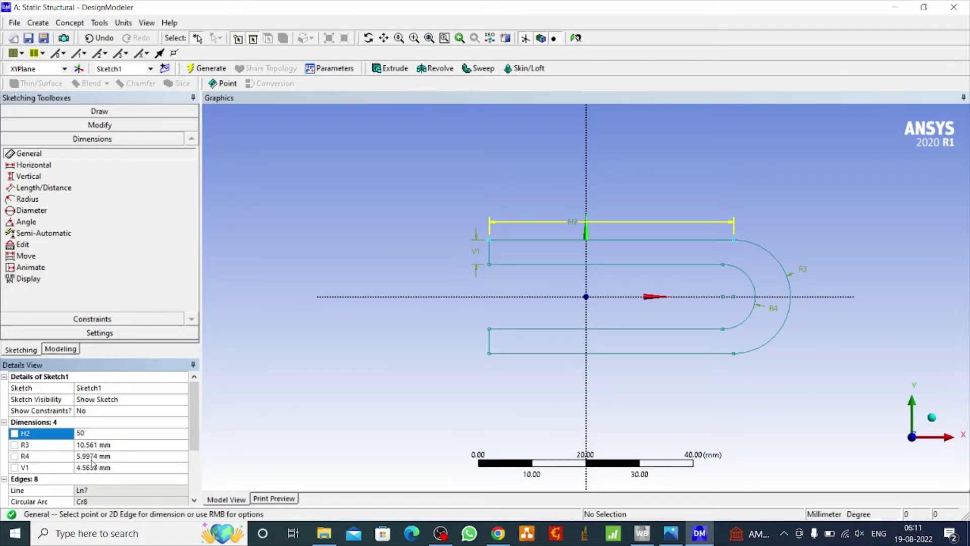
key(Return)
Set the height dimension V1 of the upper leg's end edge to 5 mm.
click(93, 468)
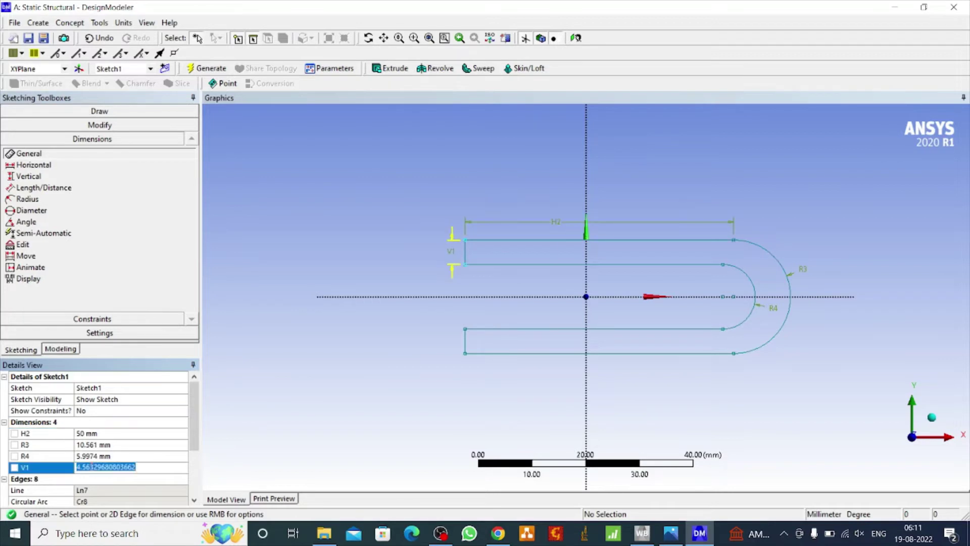
text(5)
key(Return)
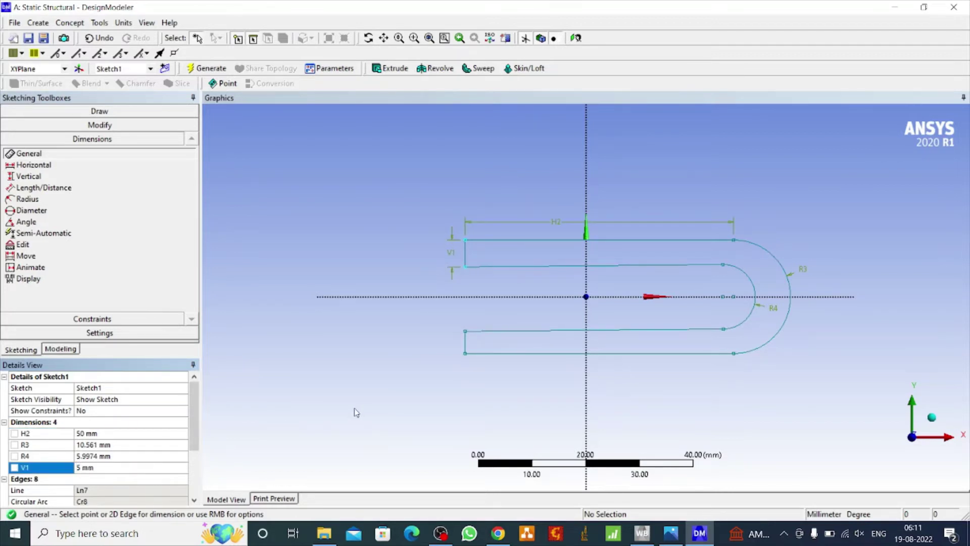
Set the U bend's outer arc radius R3 to 15 mm and its inner arc radius R4 to 10 mm.
click(100, 445)
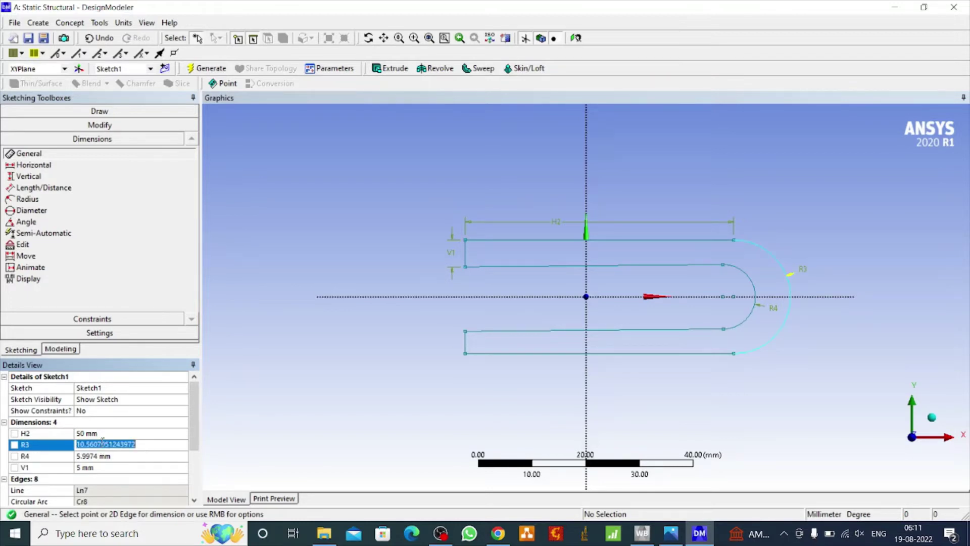
text(15)
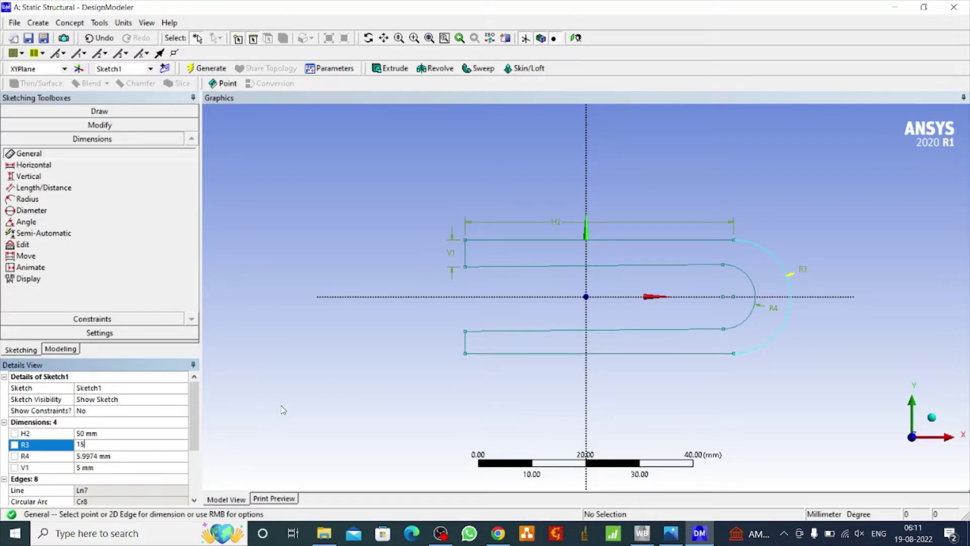
key(Return)
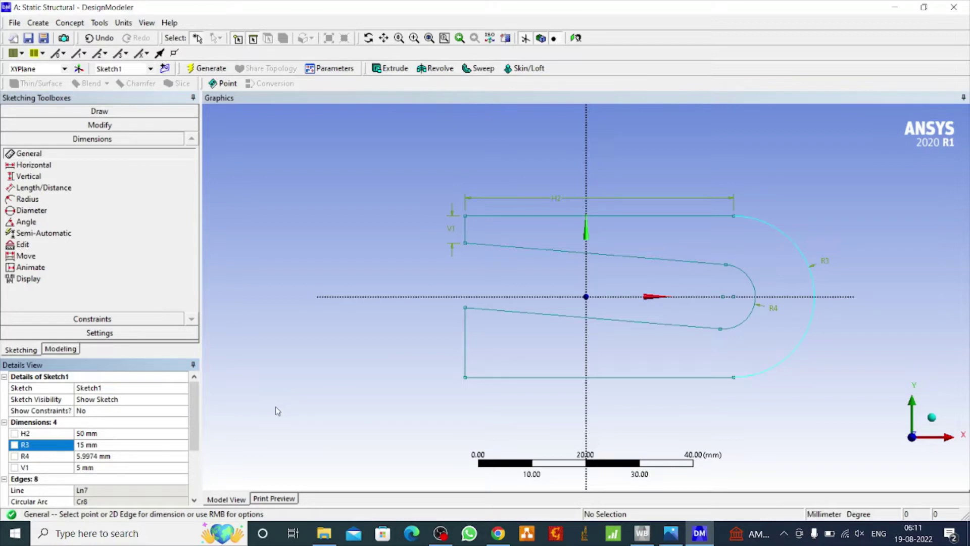
click(99, 456)
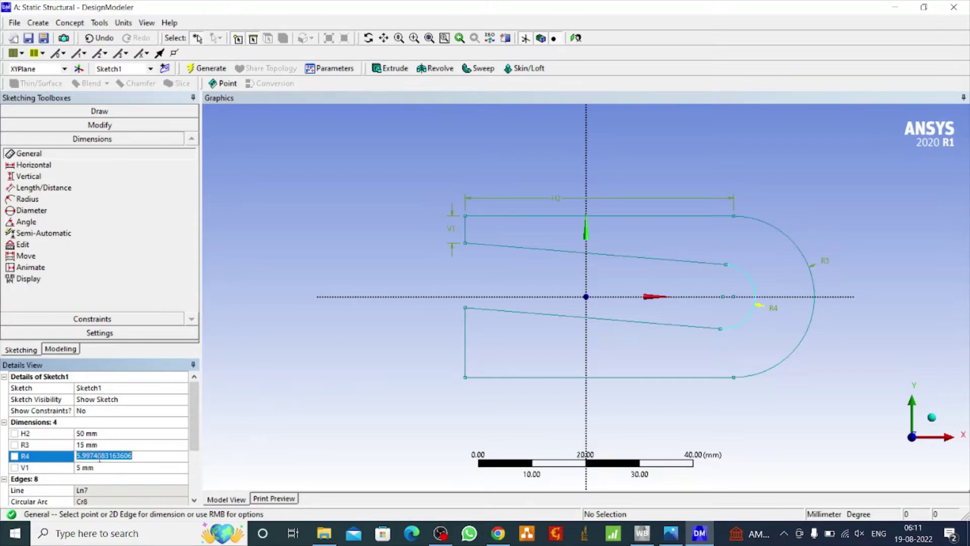
text(10)
key(Return)
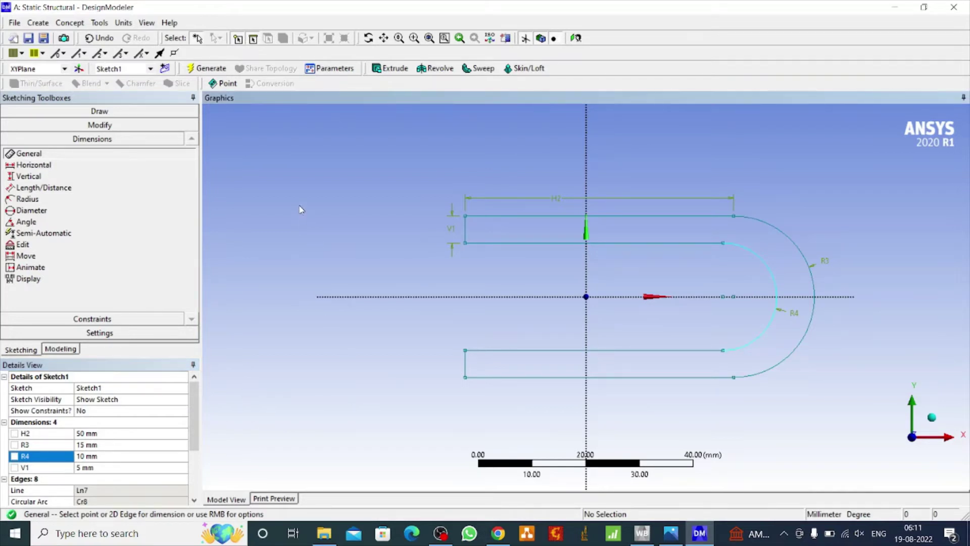
Extrude the U-shaped sketch by 20 mm as added material in the normal direction and generate the solid.
scroll(338, 250, down, 5)
scroll(338, 249, up, 6)
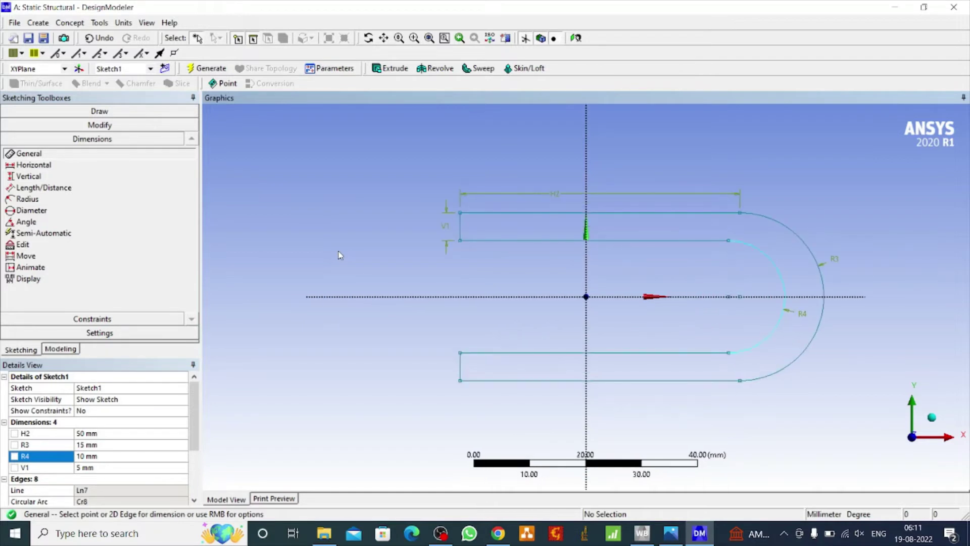
scroll(339, 255, down, 2)
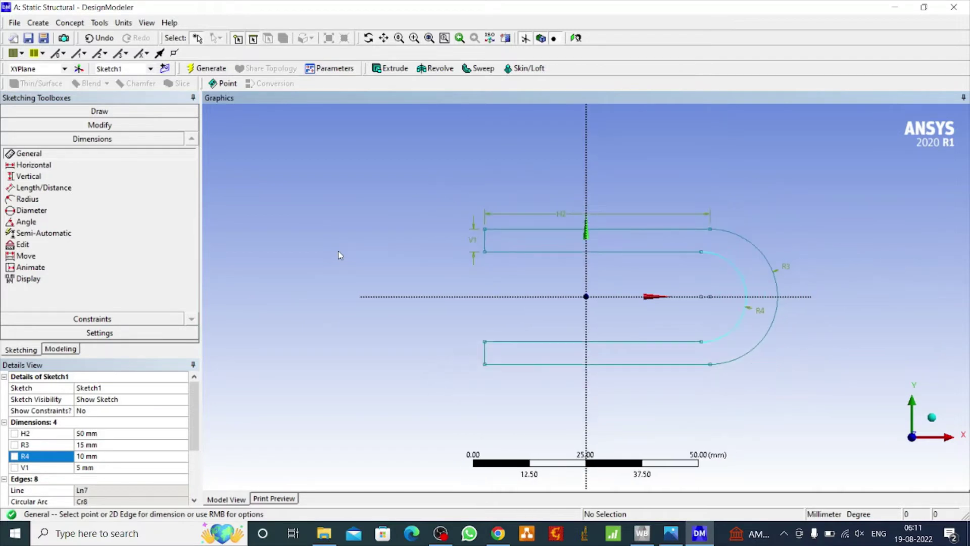
scroll(340, 255, down, 2)
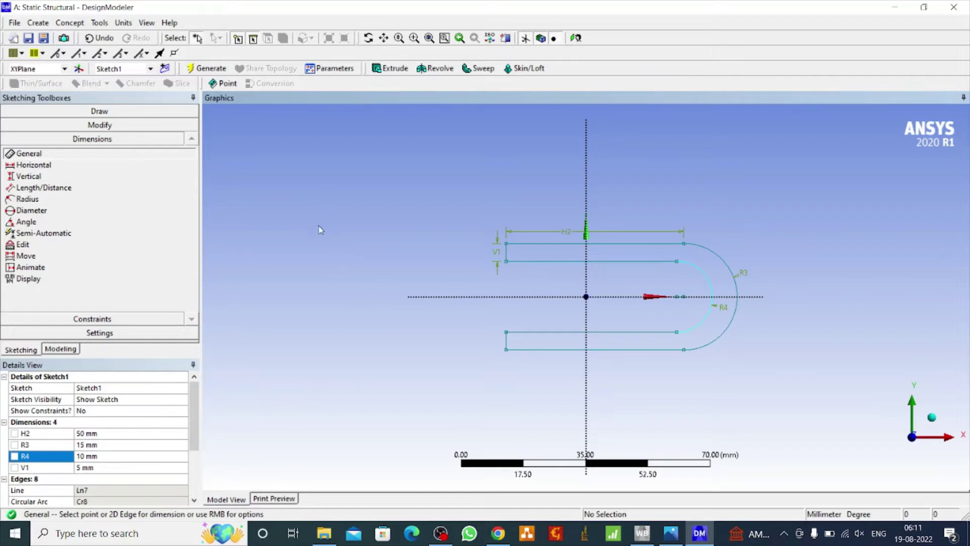
click(393, 69)
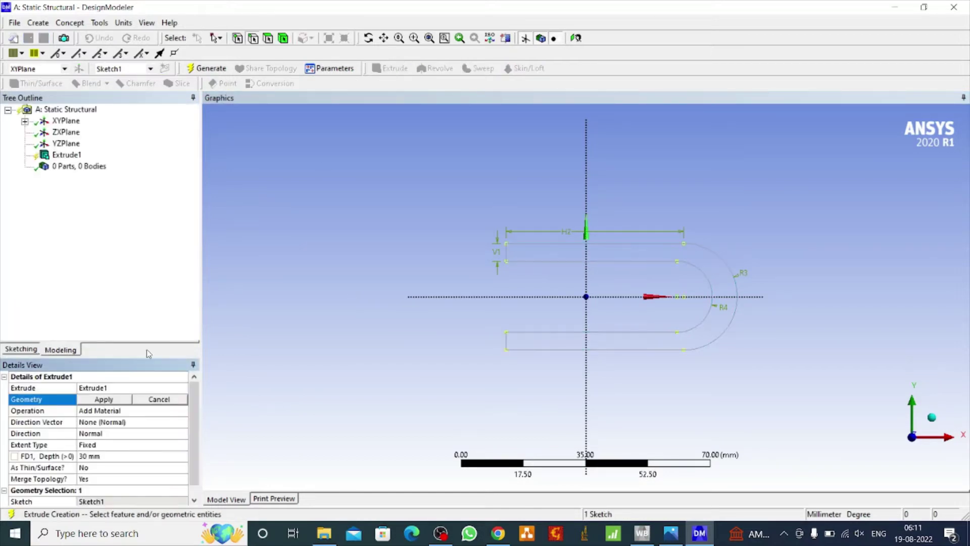
click(101, 399)
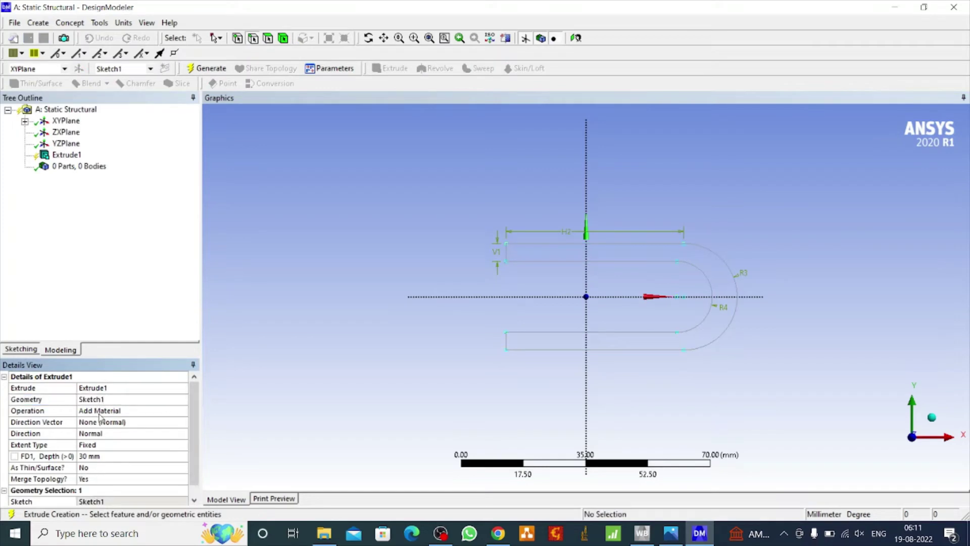
click(94, 456)
text(1)
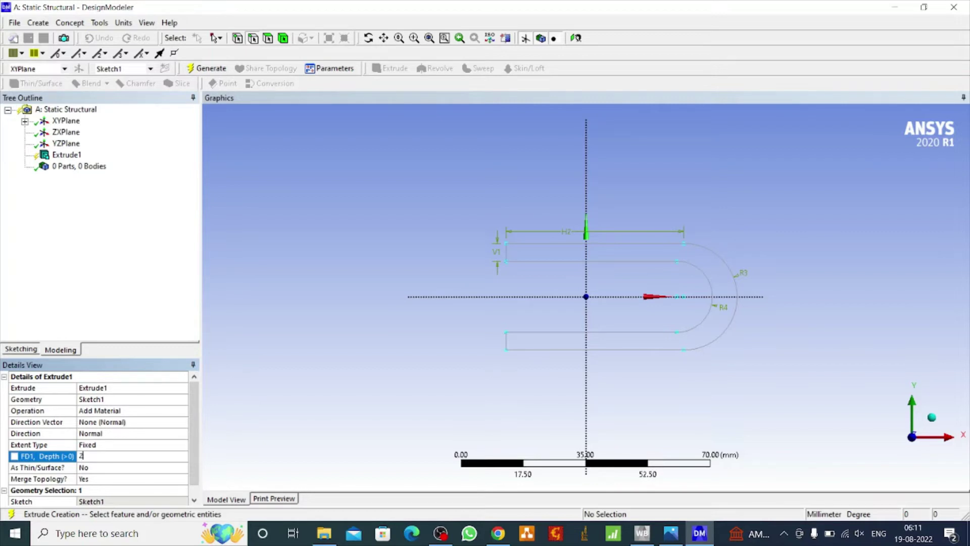
text(0)
key(Return)
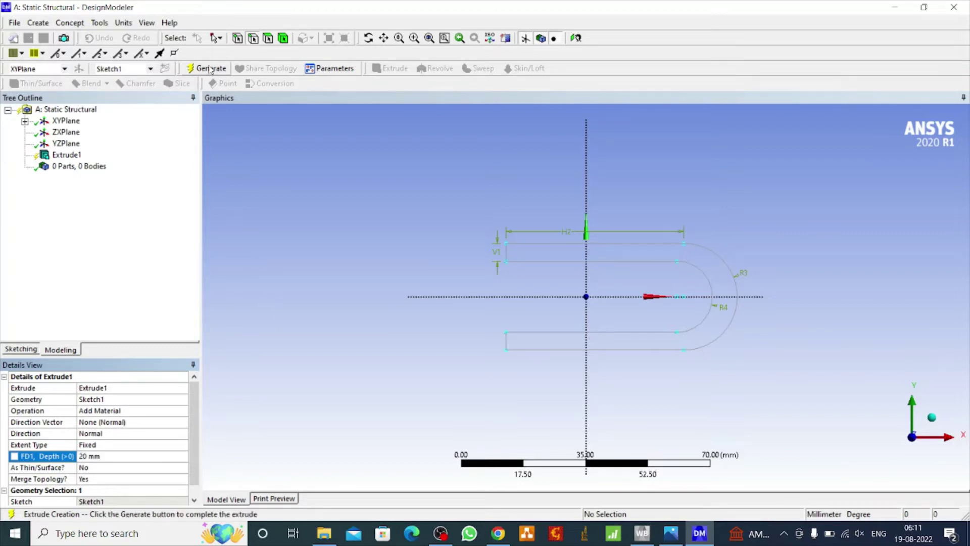
click(210, 69)
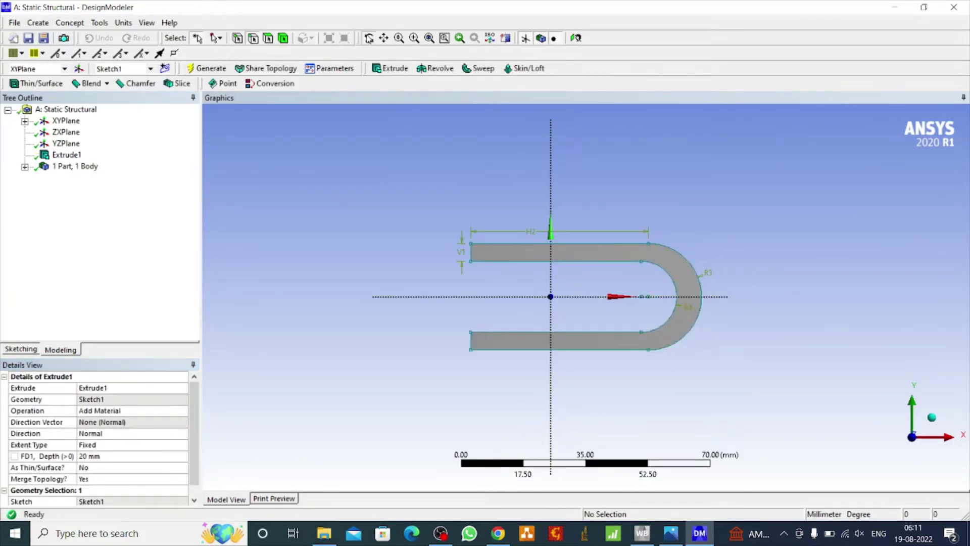
Rename the extruded solid body to "U-Shape Geometry".
click(369, 37)
drag(442, 265, 505, 271)
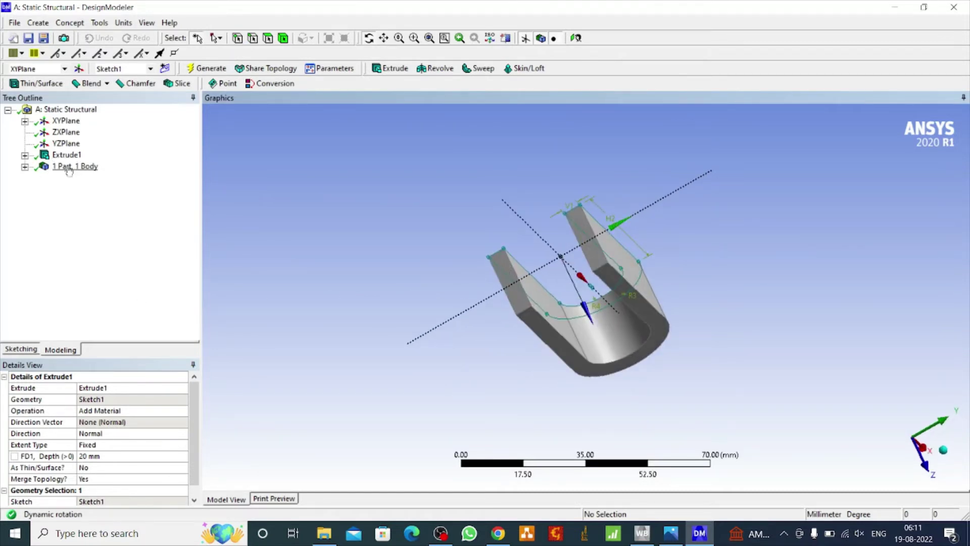
click(25, 167)
right_click(76, 178)
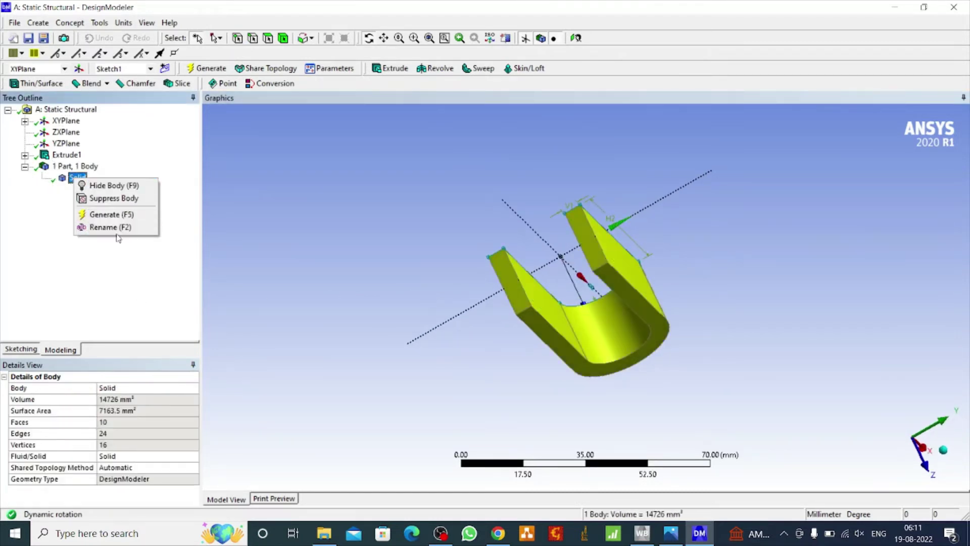
click(110, 227)
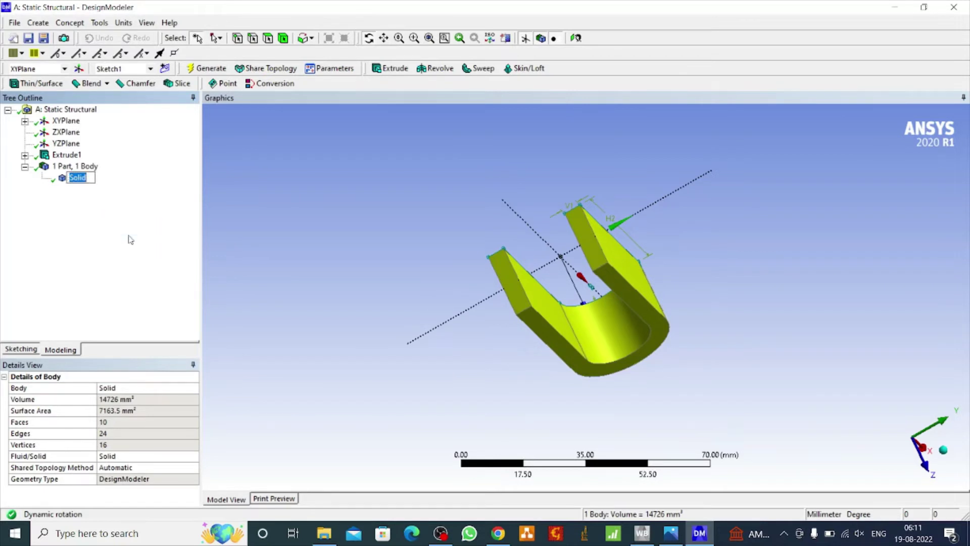
text(U-Shape Geometry)
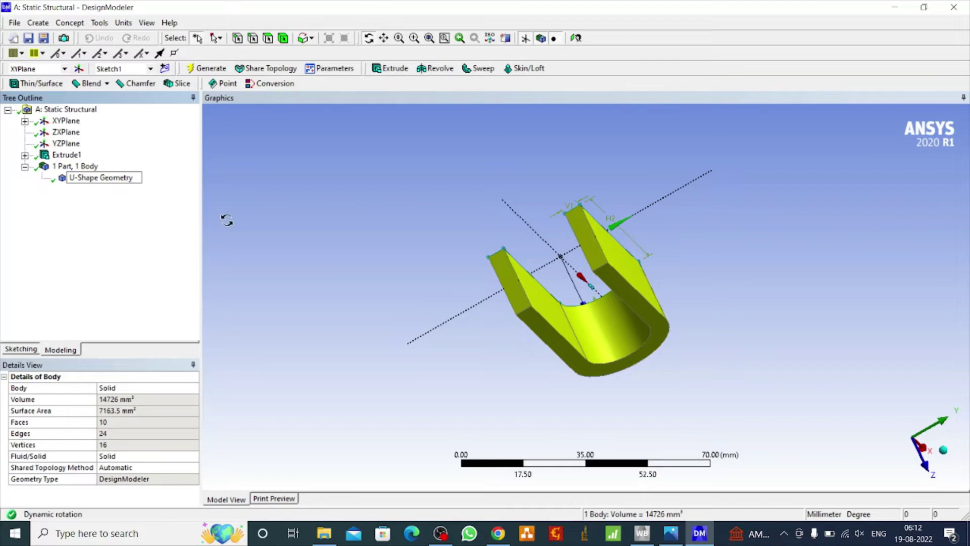
key(Return)
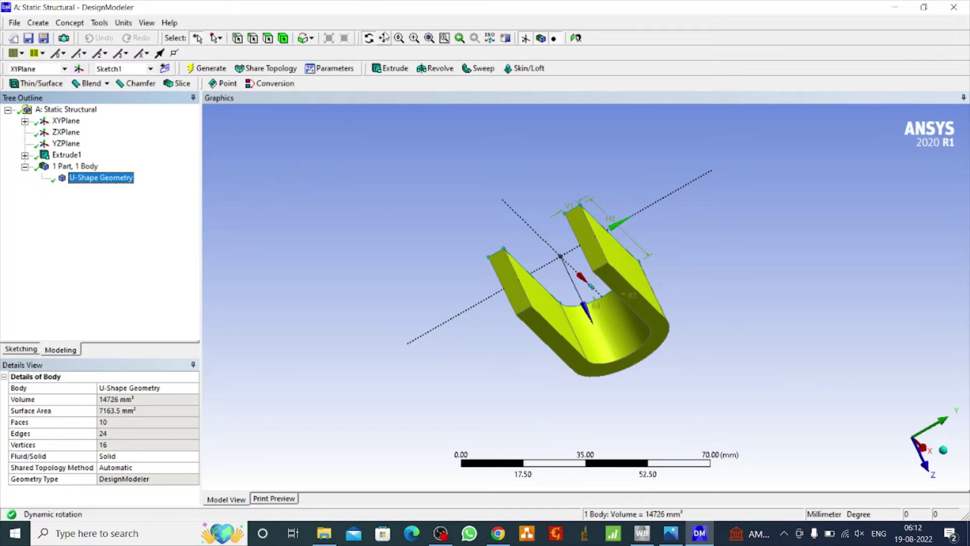
Deselect the body and turn off the display of the plane axes, sketch and dimensions around the U-shaped solid.
click(439, 356)
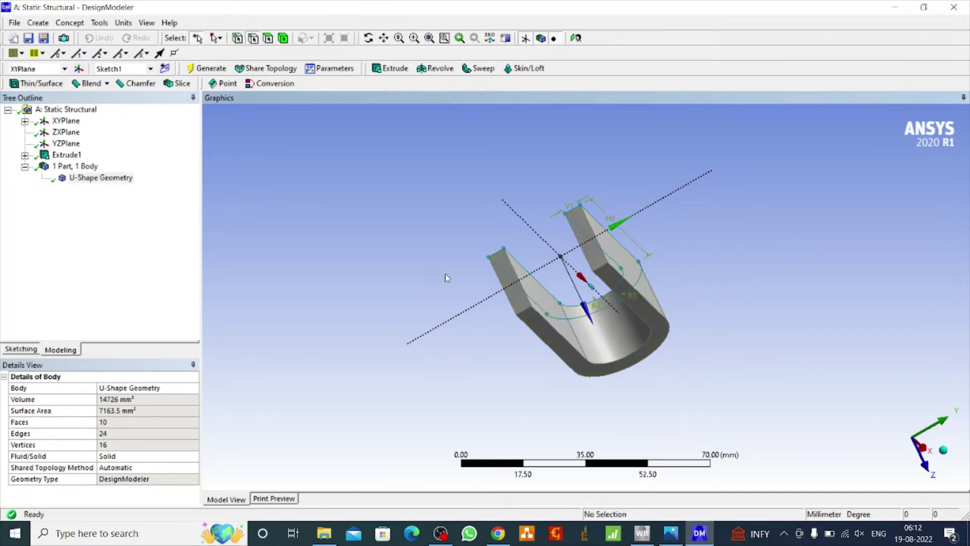
click(368, 38)
mouse_move(478, 291)
mouse_down()
mouse_move(713, 237)
mouse_move(682, 314)
mouse_move(502, 308)
mouse_move(477, 283)
mouse_move(672, 380)
mouse_move(511, 353)
mouse_move(615, 314)
mouse_move(530, 275)
mouse_move(479, 272)
mouse_up()
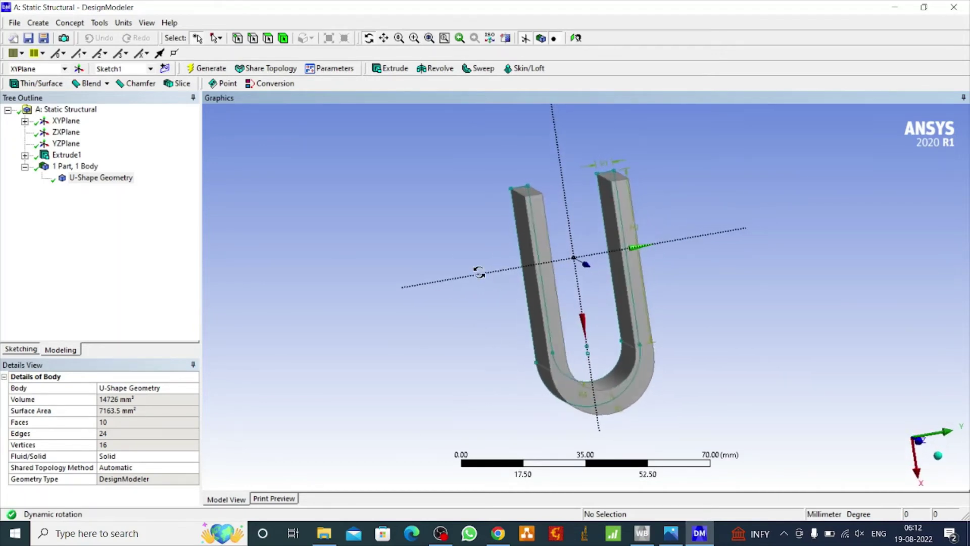
click(526, 38)
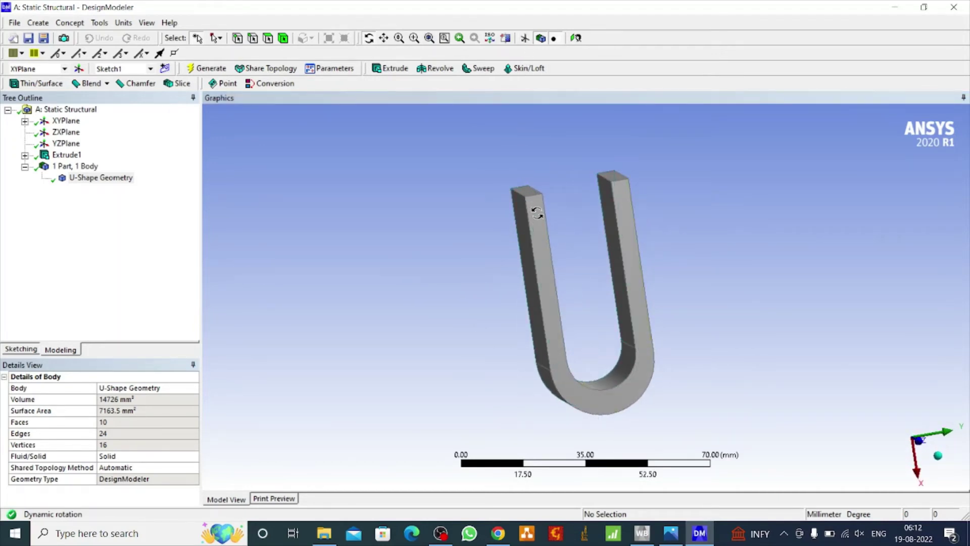
mouse_move(533, 209)
mouse_down()
mouse_move(450, 285)
mouse_move(571, 284)
mouse_move(613, 303)
mouse_move(470, 277)
mouse_move(420, 244)
mouse_move(582, 478)
mouse_up()
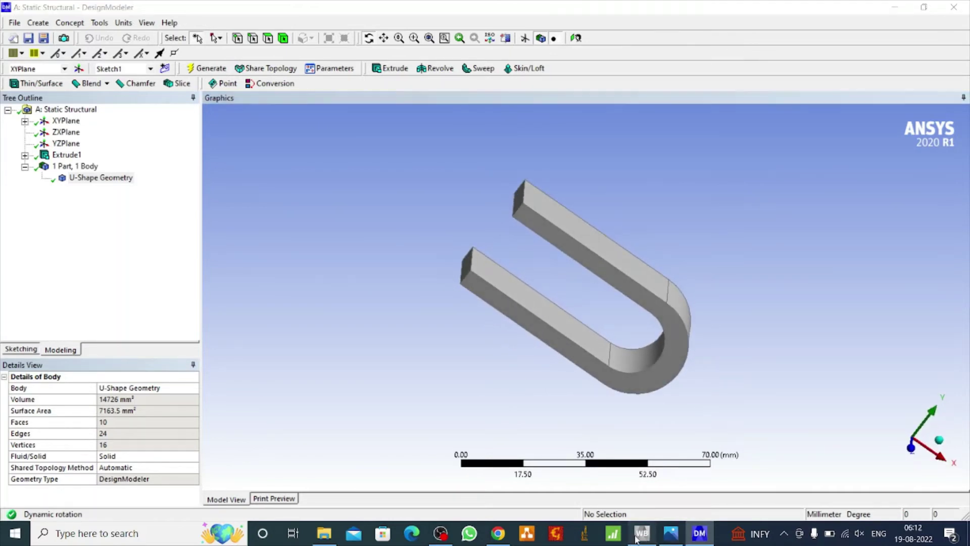
Switch to Workbench, open the Static Structural system's Model cell for editing and bring up the Mechanical window.
click(642, 533)
right_click(227, 135)
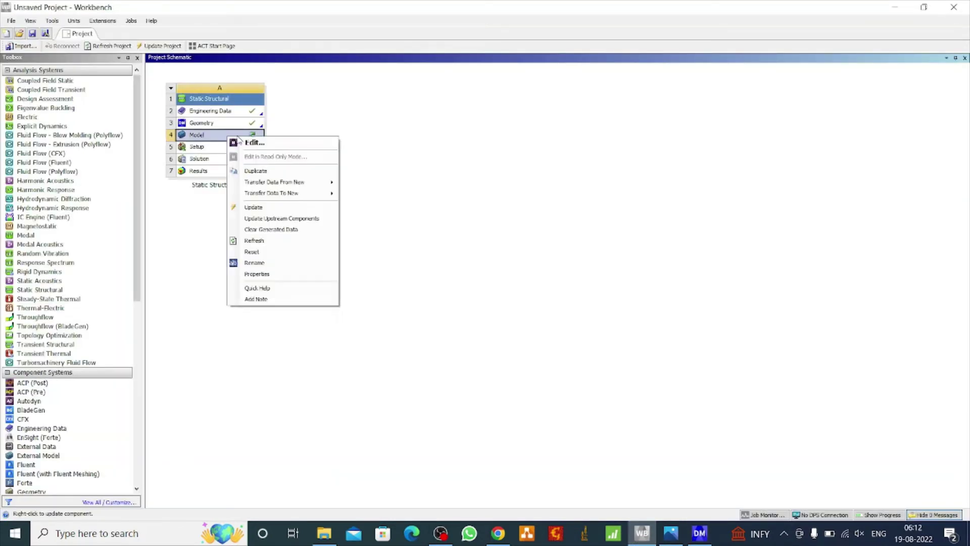
click(304, 144)
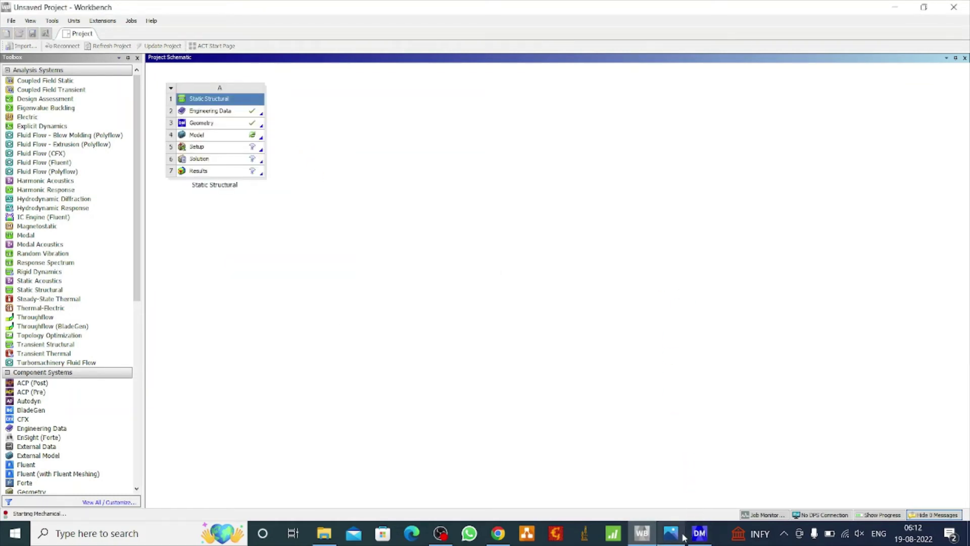
mouse_move(682, 537)
mouse_move(645, 535)
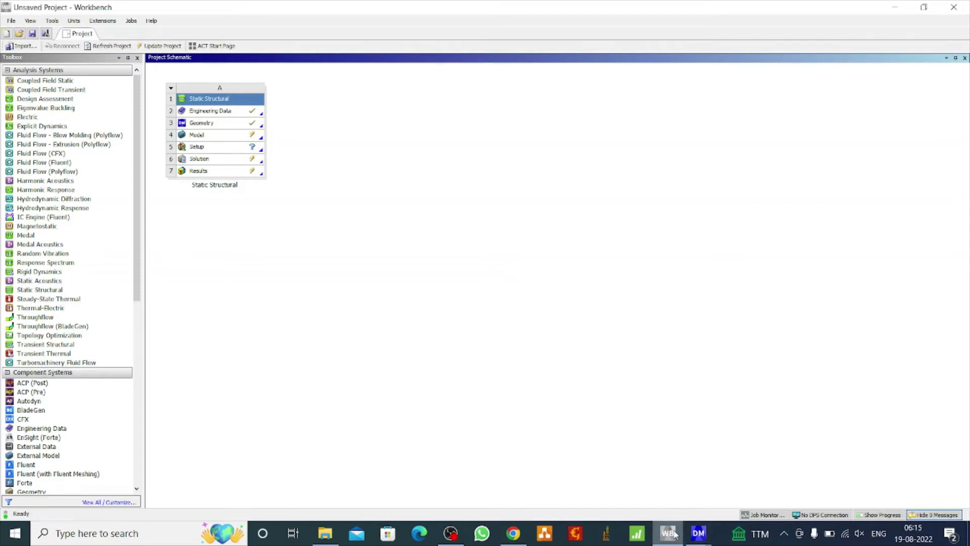
mouse_move(698, 533)
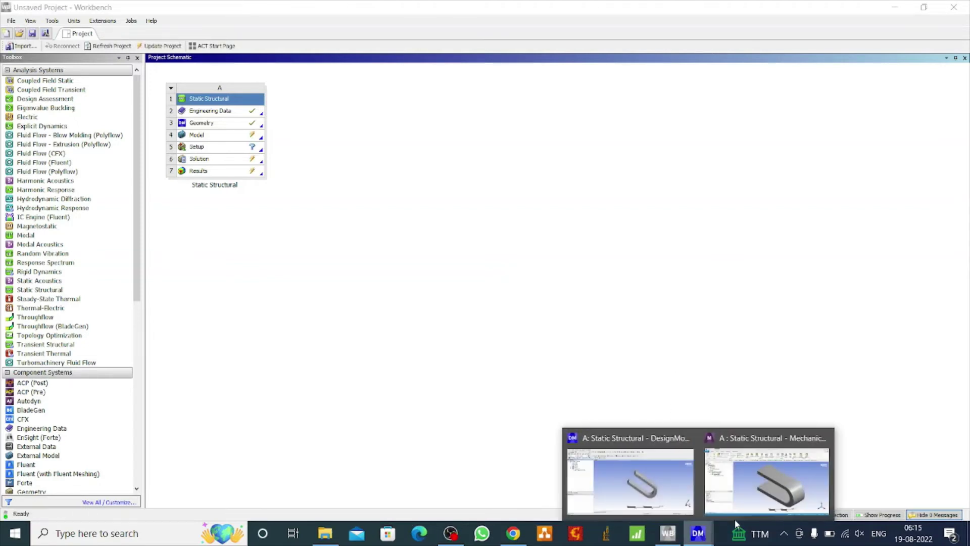
click(735, 518)
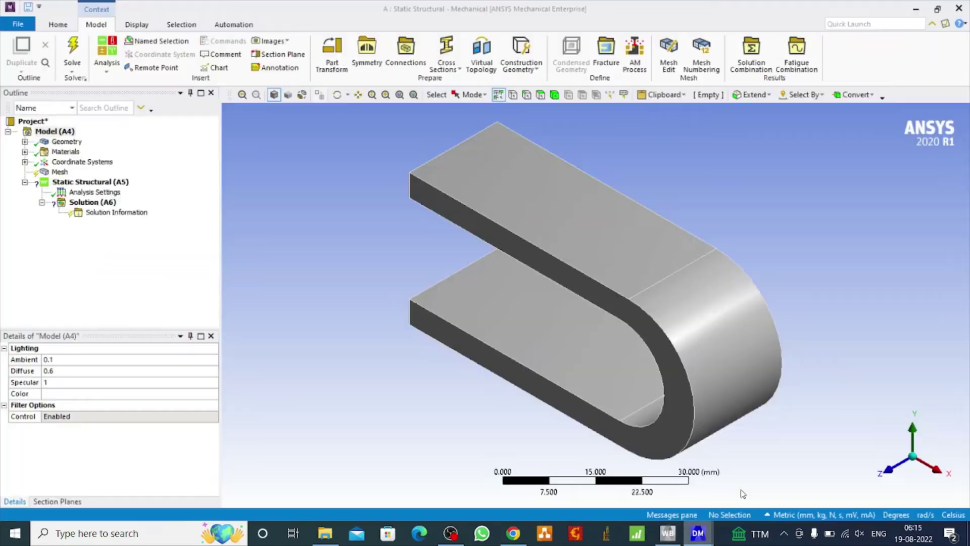
Examine the U-shaped body from several angles and check its assigned material against the available engineering data materials.
click(338, 94)
drag(342, 201, 467, 245)
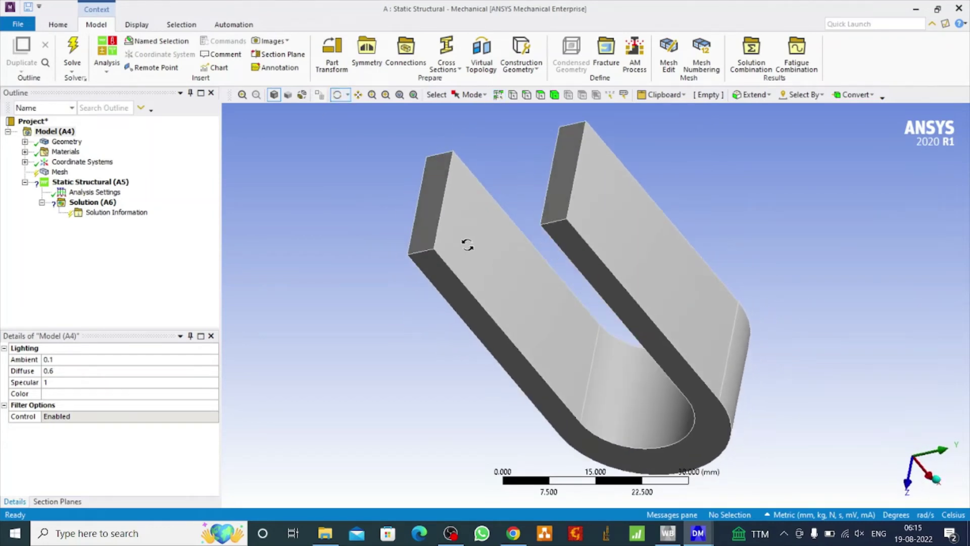
scroll(465, 245, down, 8)
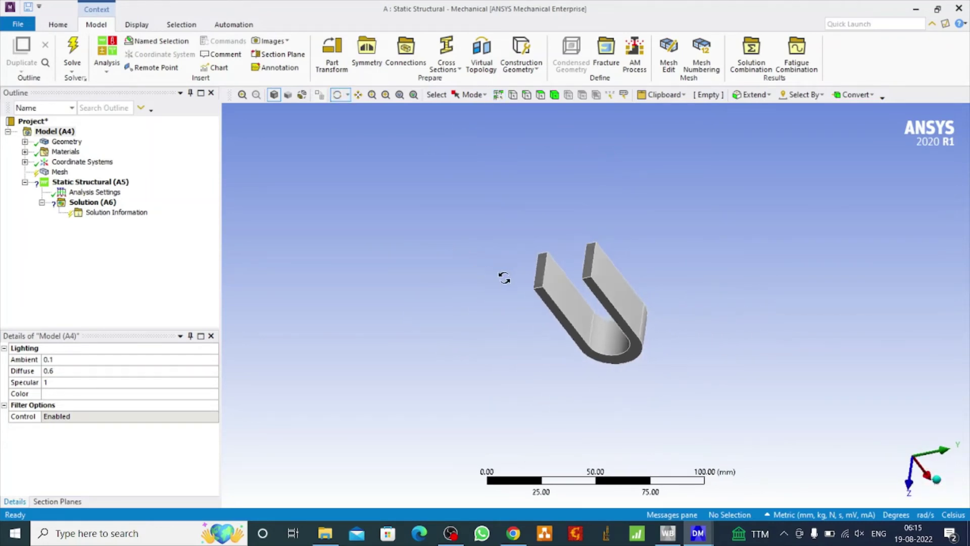
drag(504, 277, 529, 249)
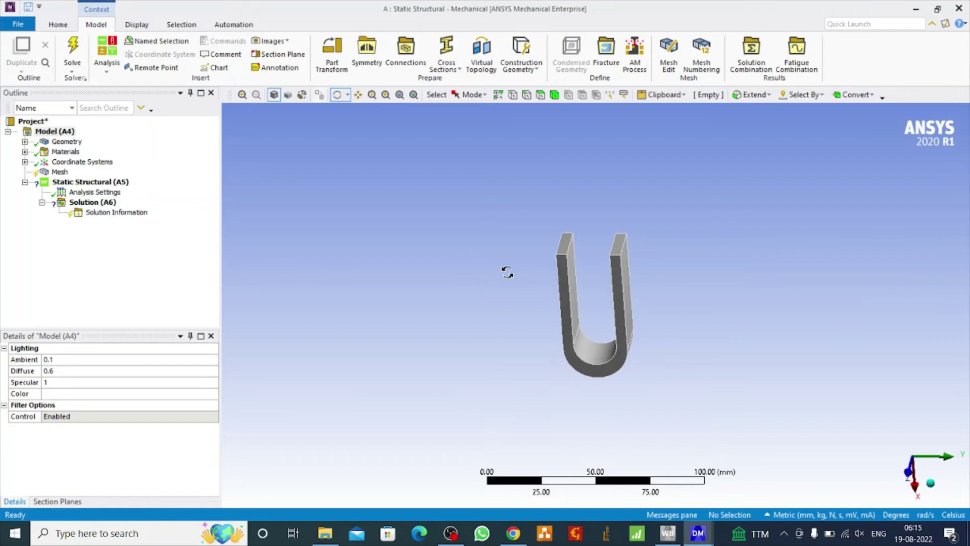
click(25, 142)
click(98, 153)
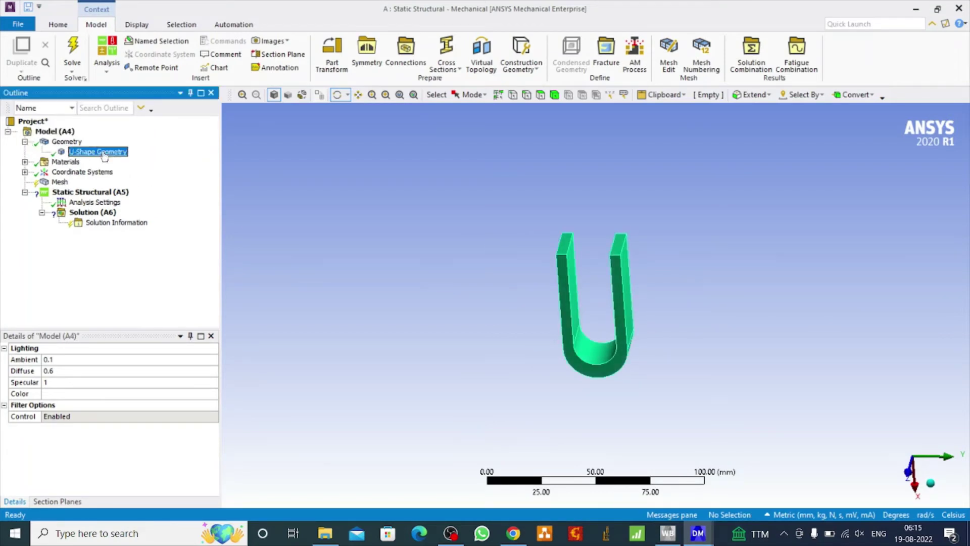
click(190, 440)
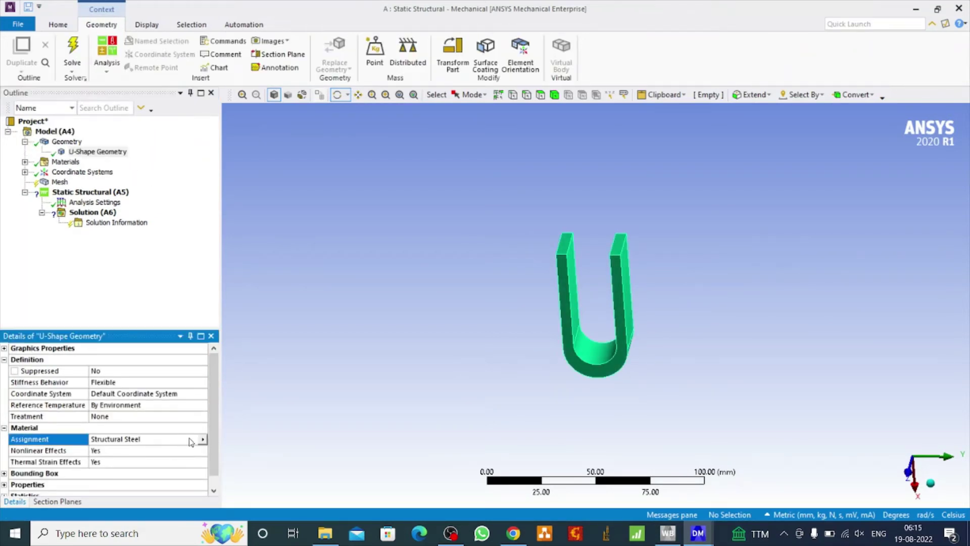
click(203, 440)
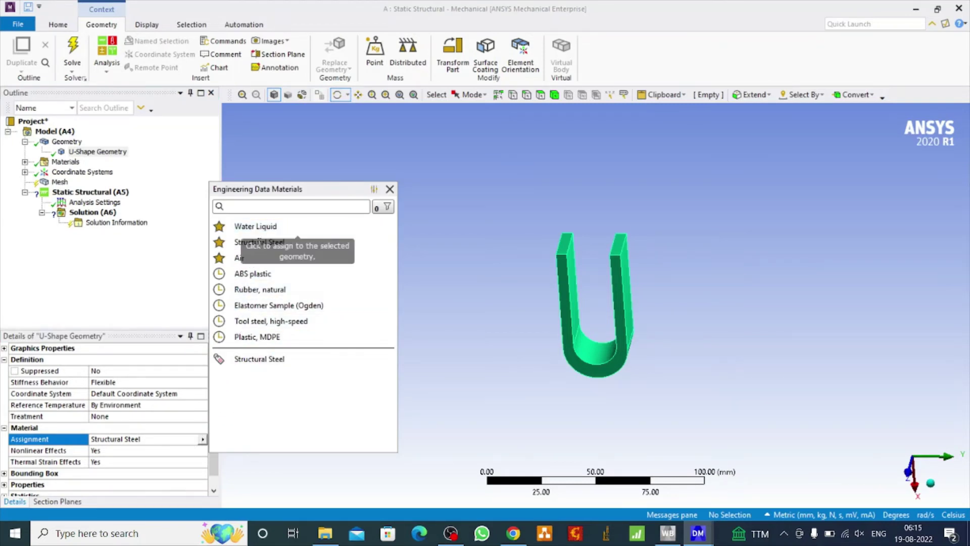
click(391, 190)
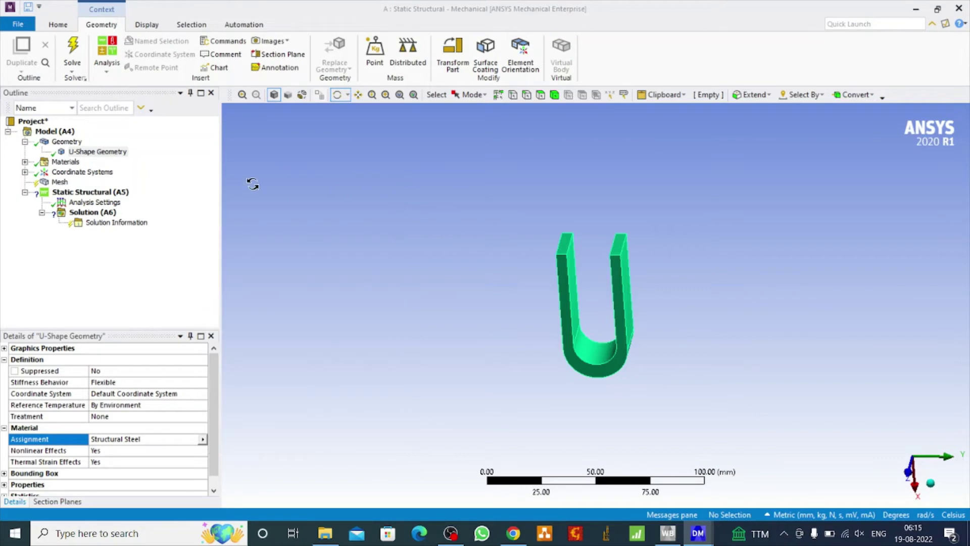
Generate the mesh of the U-shaped body with the default settings and show the mesh statistics.
click(25, 142)
click(63, 173)
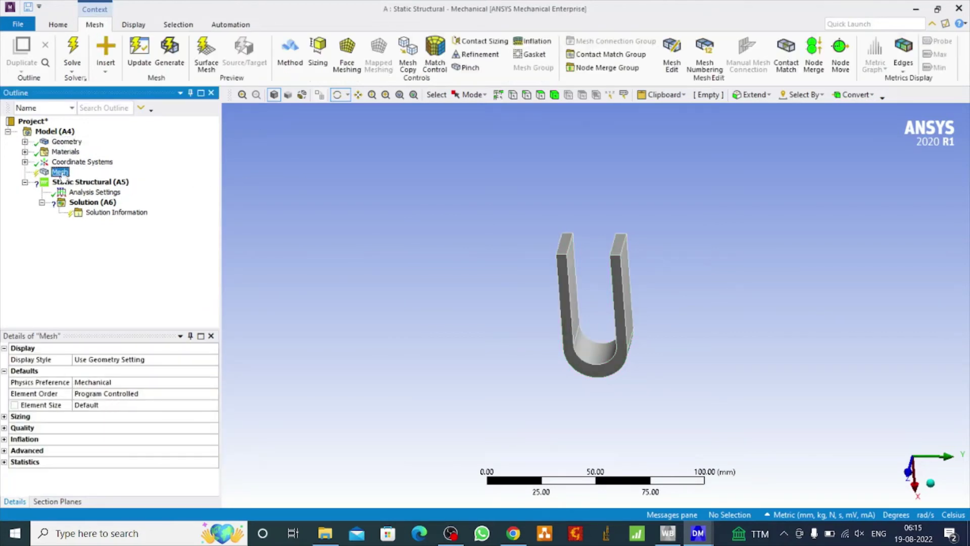
click(170, 50)
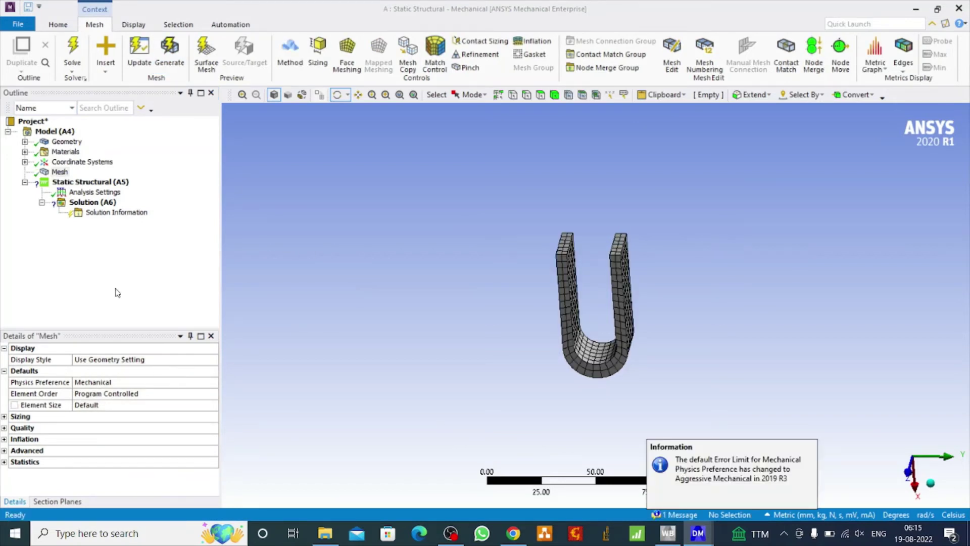
click(4, 462)
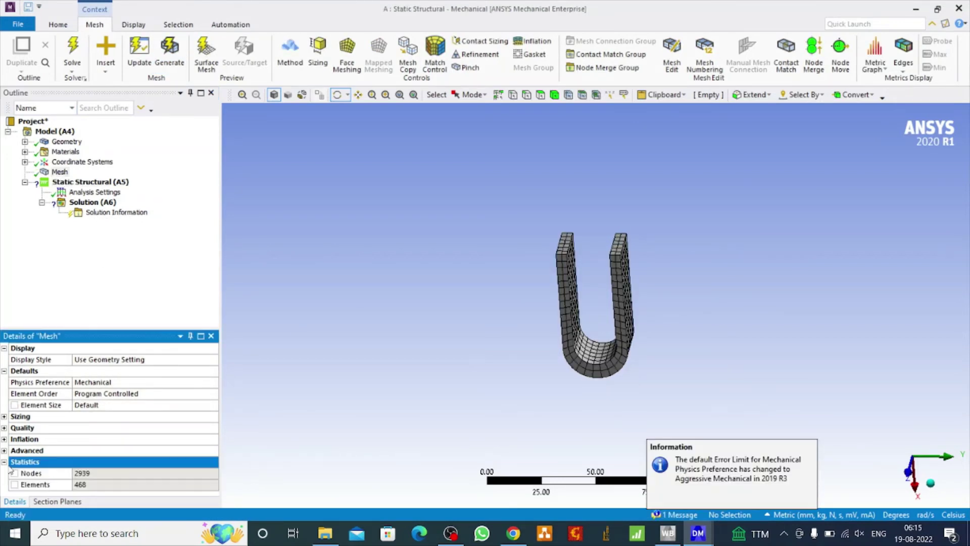
Add a mesh sizing control and scope it to the whole U-shaped body.
right_click(63, 175)
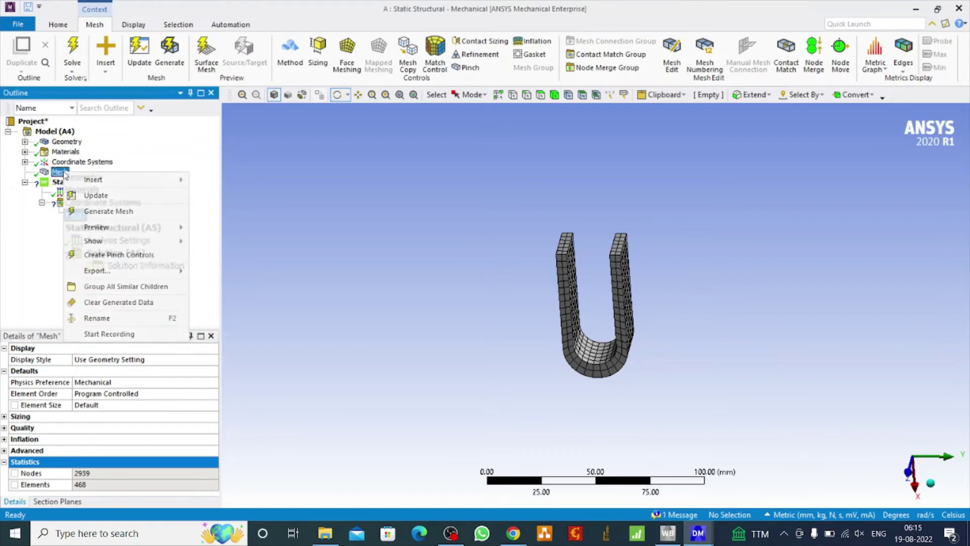
click(217, 193)
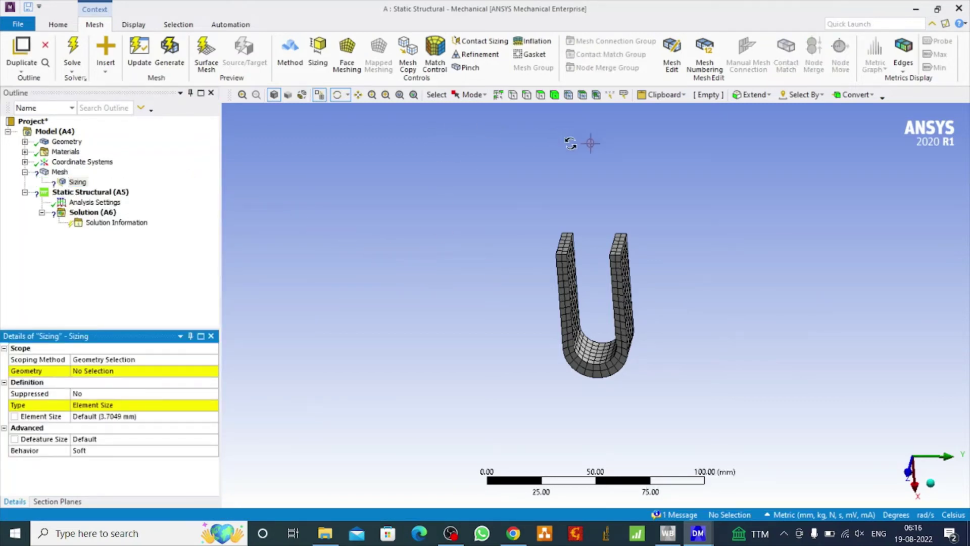
click(554, 95)
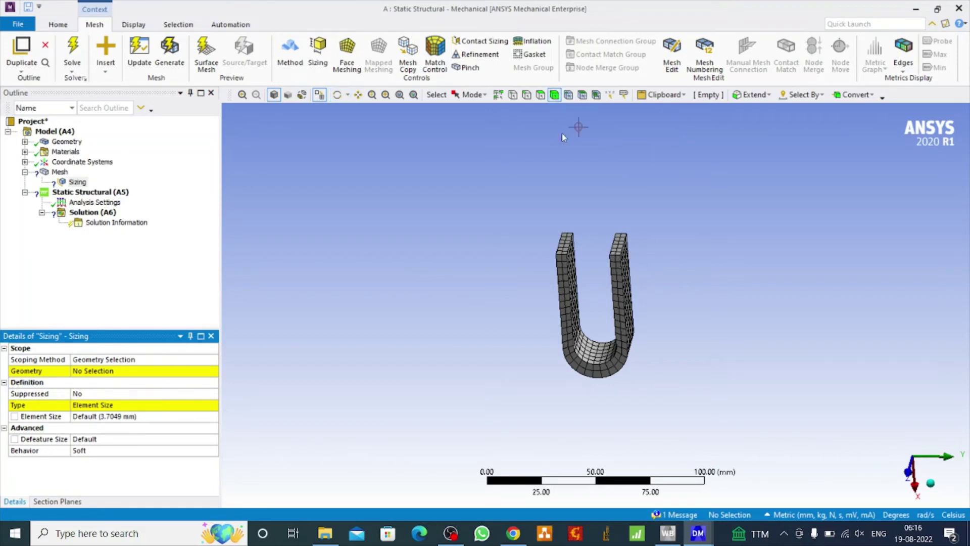
click(627, 258)
click(96, 372)
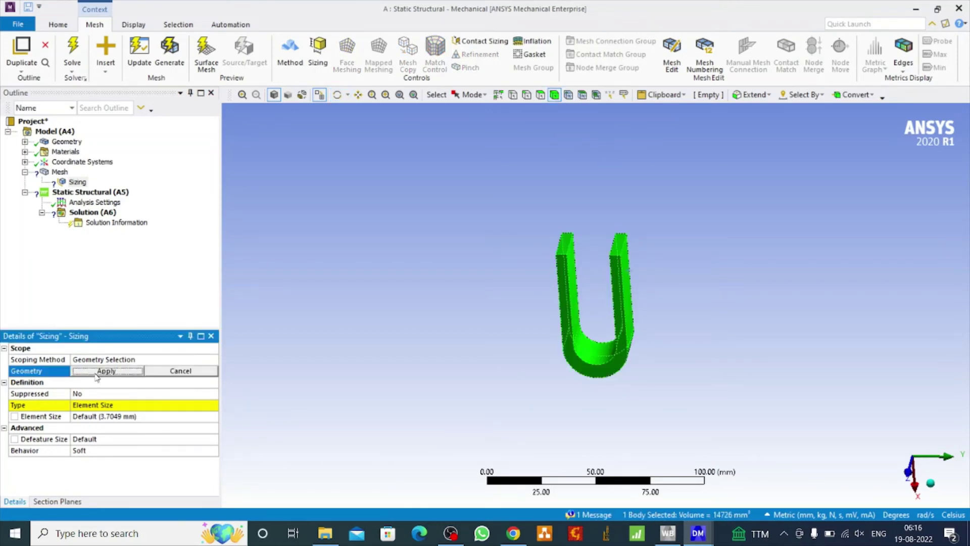
click(101, 371)
Set the body sizing's element size to 2.0 mm and regenerate the mesh.
click(103, 416)
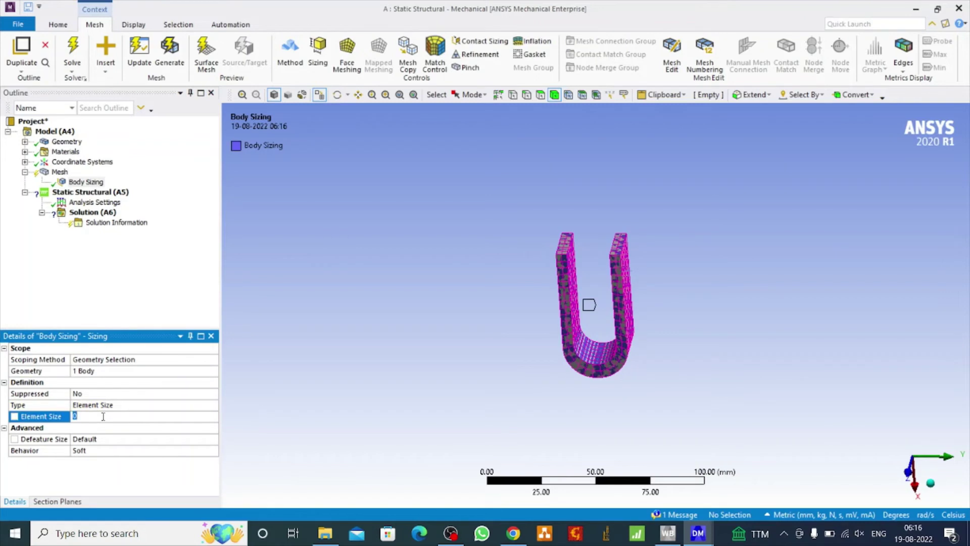
key(Return)
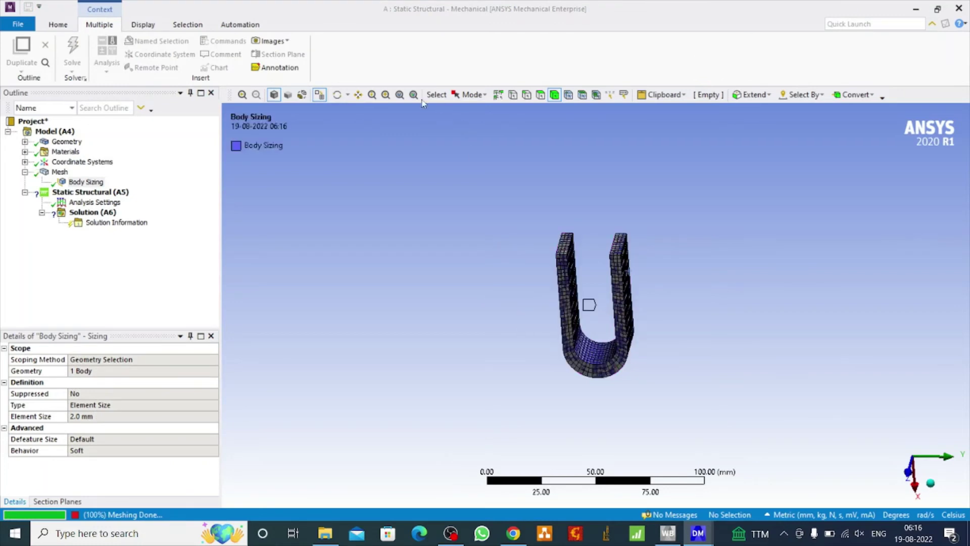
click(337, 94)
drag(589, 276, 538, 306)
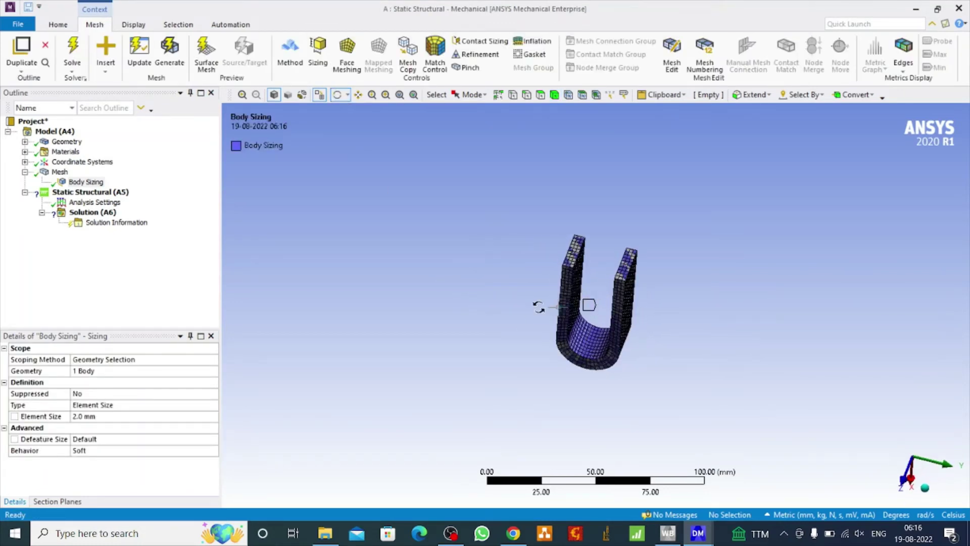
Add a fixed support to the static structural analysis on the outer flat face of the U's leg on the negative Y side.
right_click(117, 194)
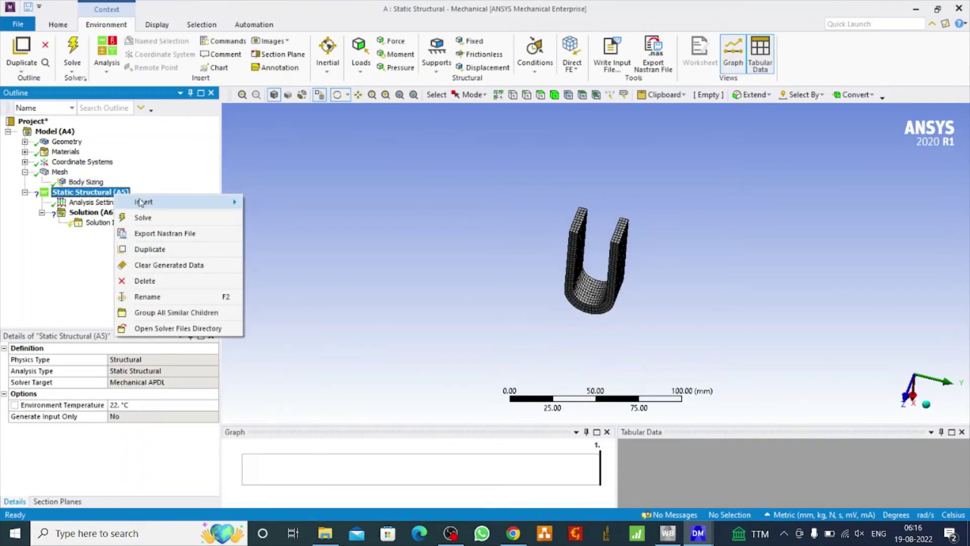
mouse_move(176, 204)
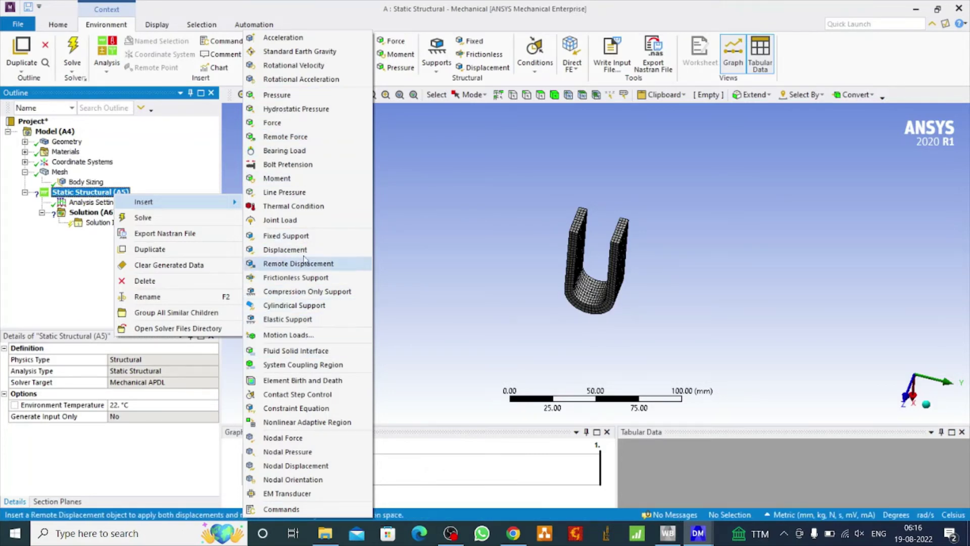
click(305, 236)
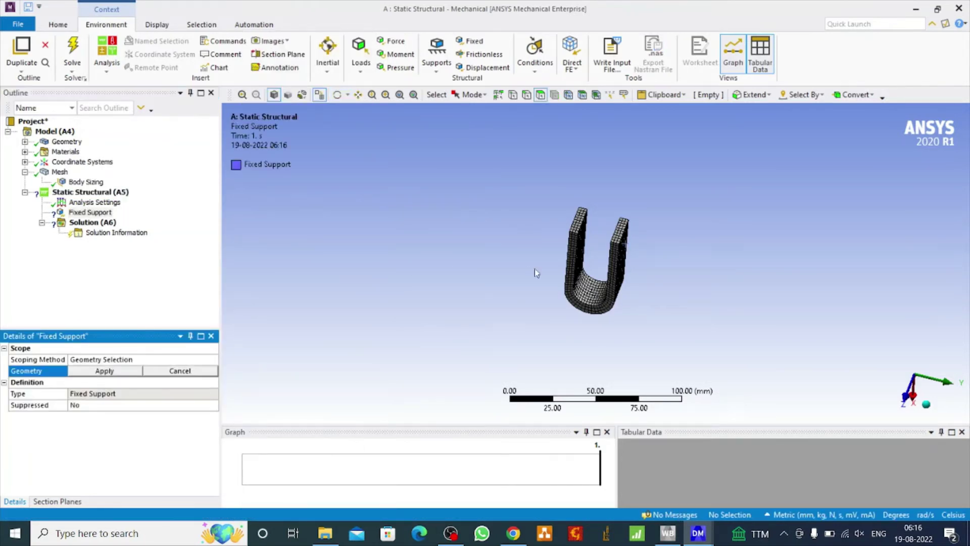
click(338, 95)
drag(553, 254, 654, 262)
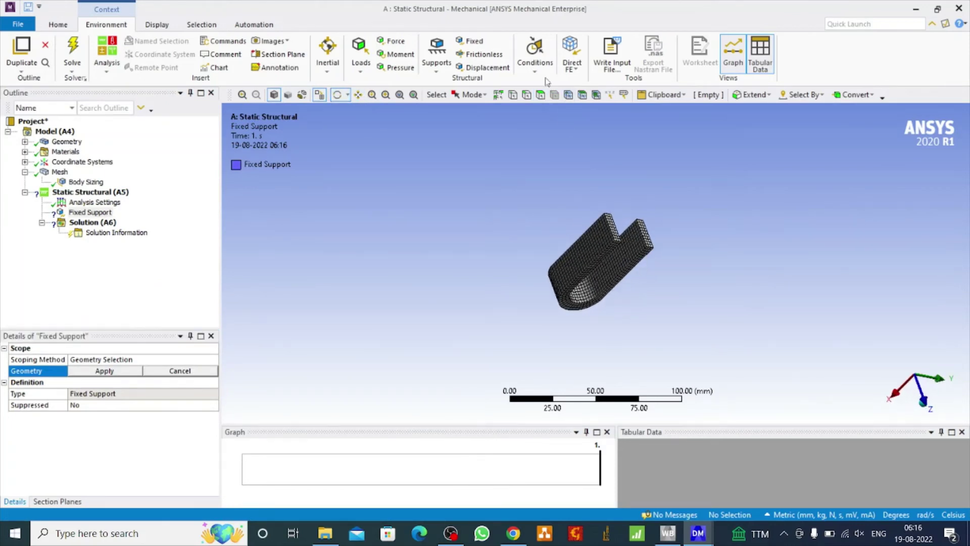
click(540, 94)
click(603, 247)
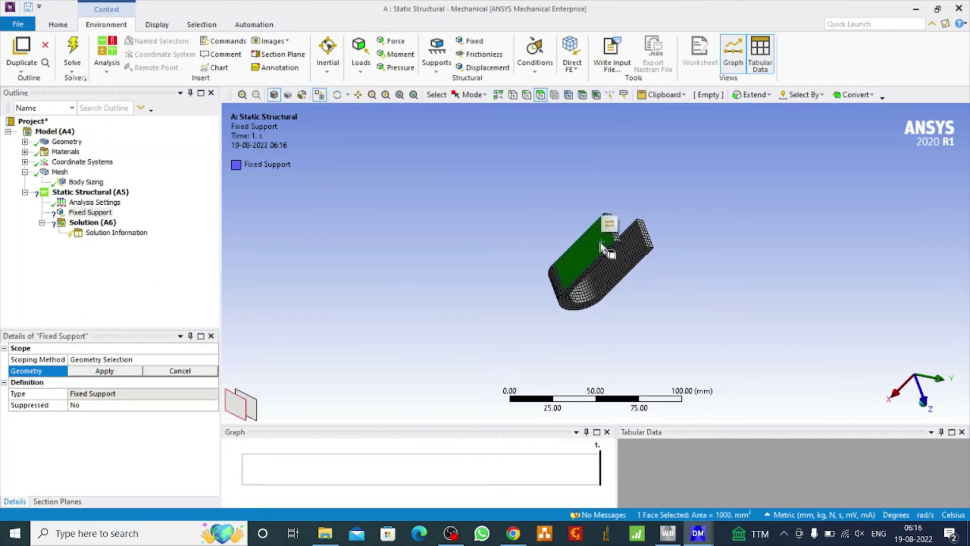
click(558, 290)
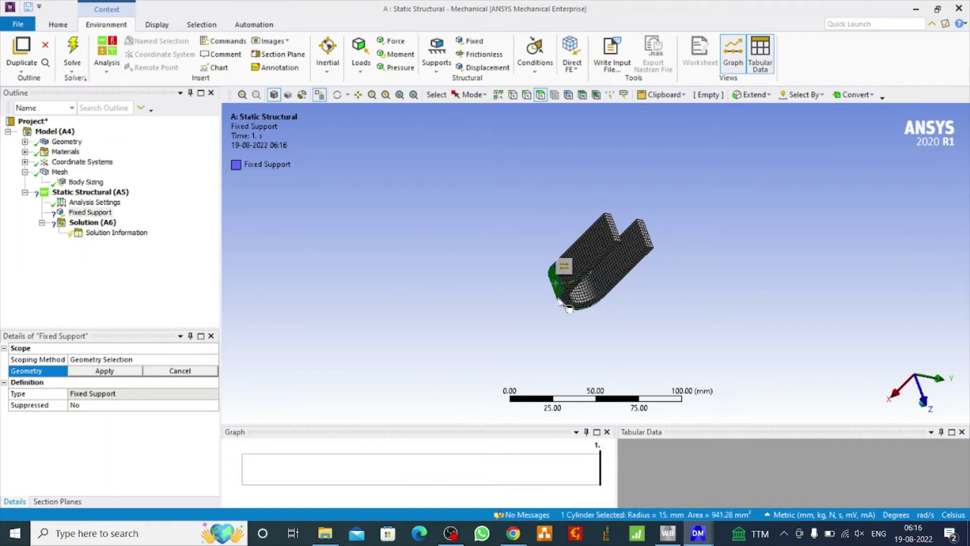
click(581, 256)
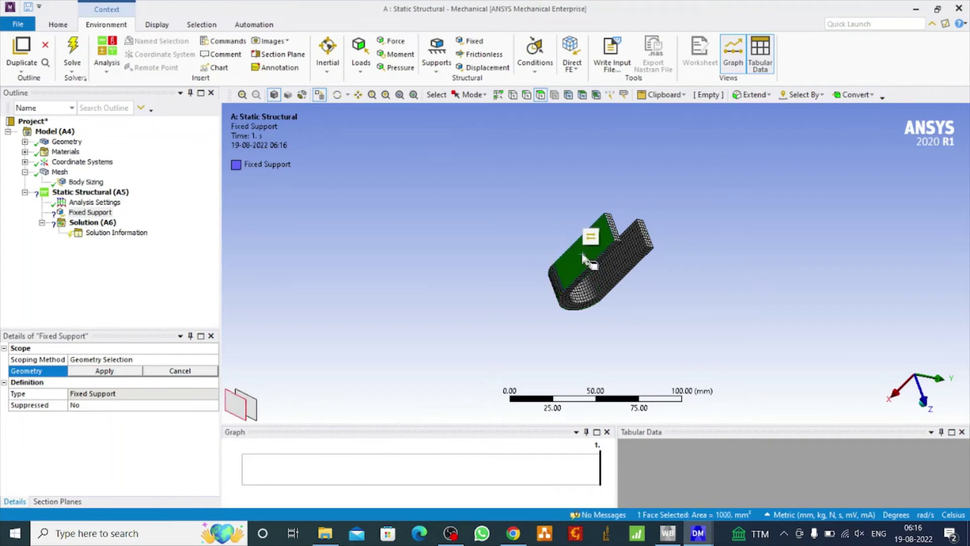
click(104, 372)
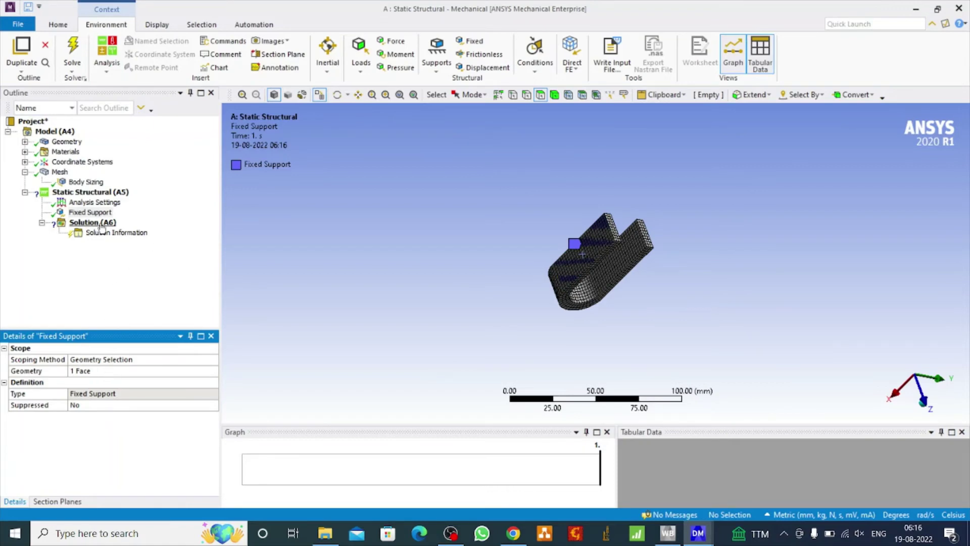
Add a force to the analysis and scope it to the outer flat face of the leg opposite the fixed support.
right_click(109, 194)
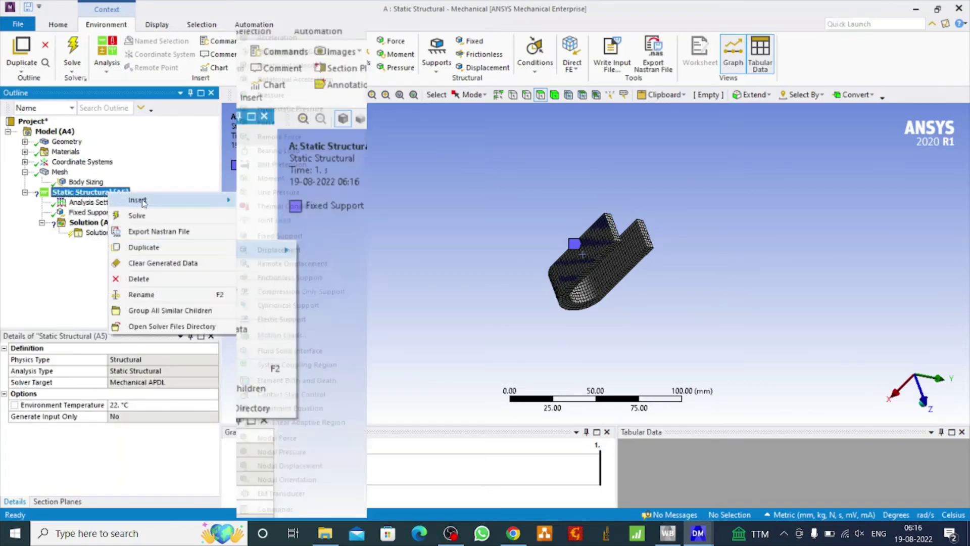
click(268, 122)
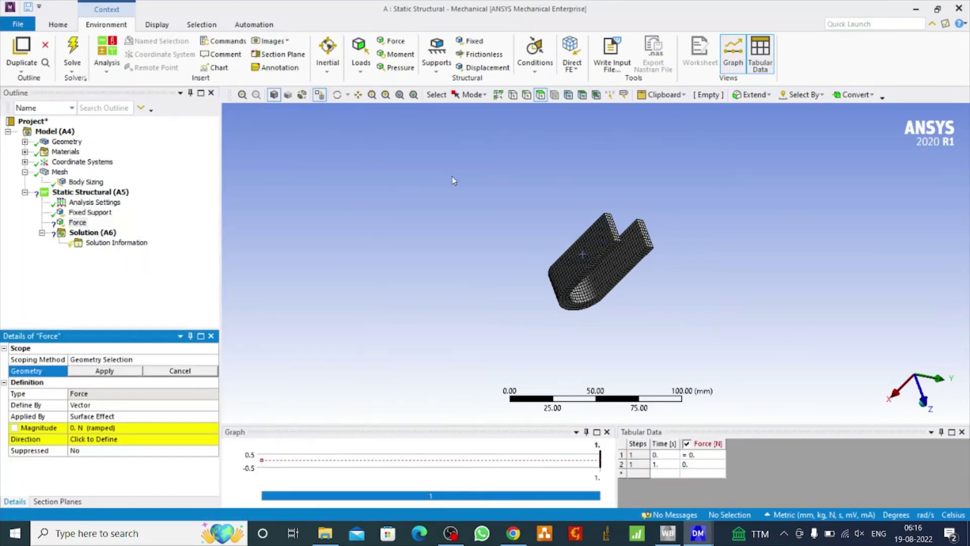
click(338, 94)
drag(554, 206, 421, 220)
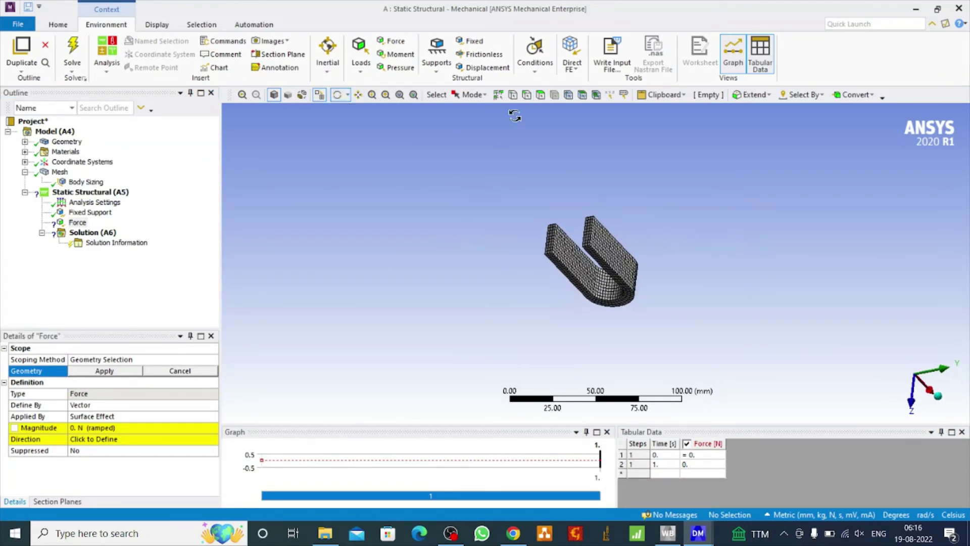
click(540, 95)
click(609, 253)
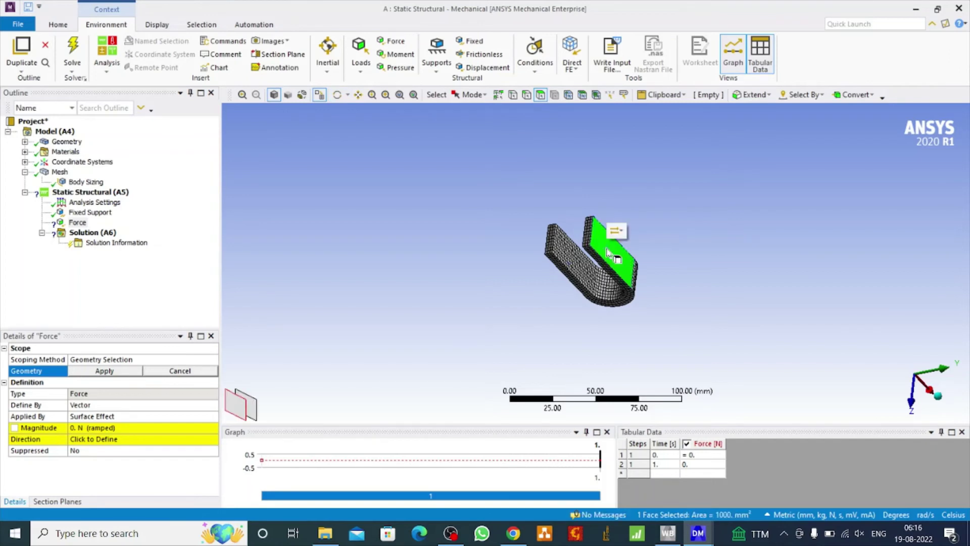
click(114, 374)
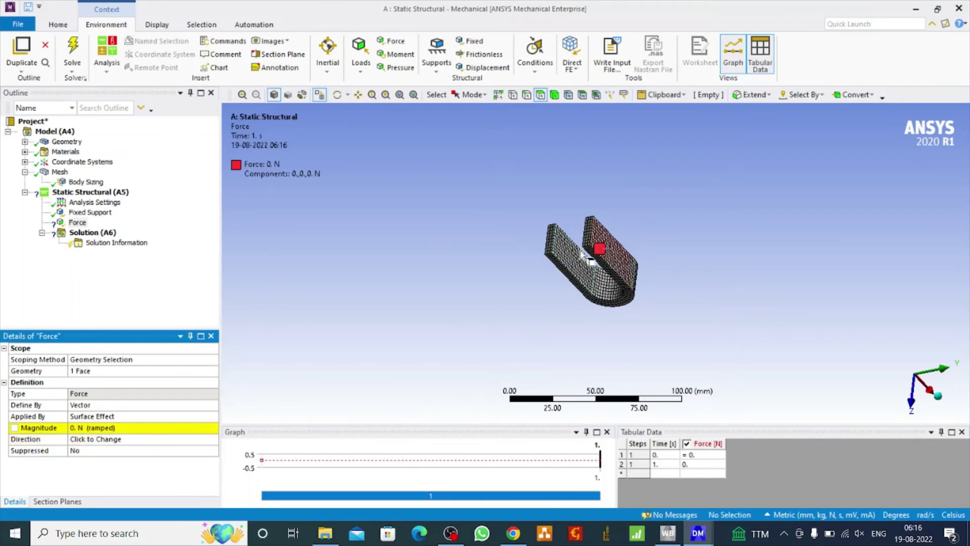
Define the force by components in the global coordinate system with a Y component of -15 N.
click(338, 96)
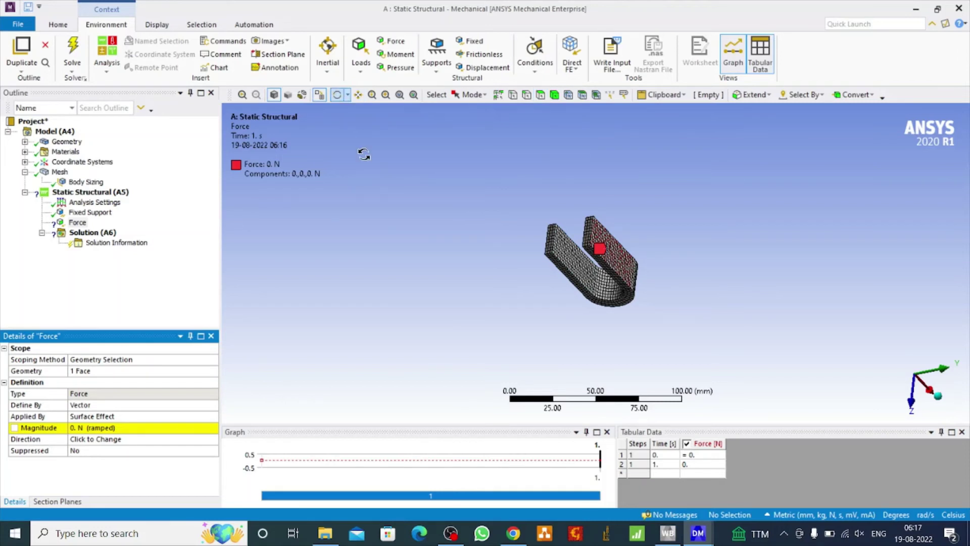
drag(364, 152, 561, 192)
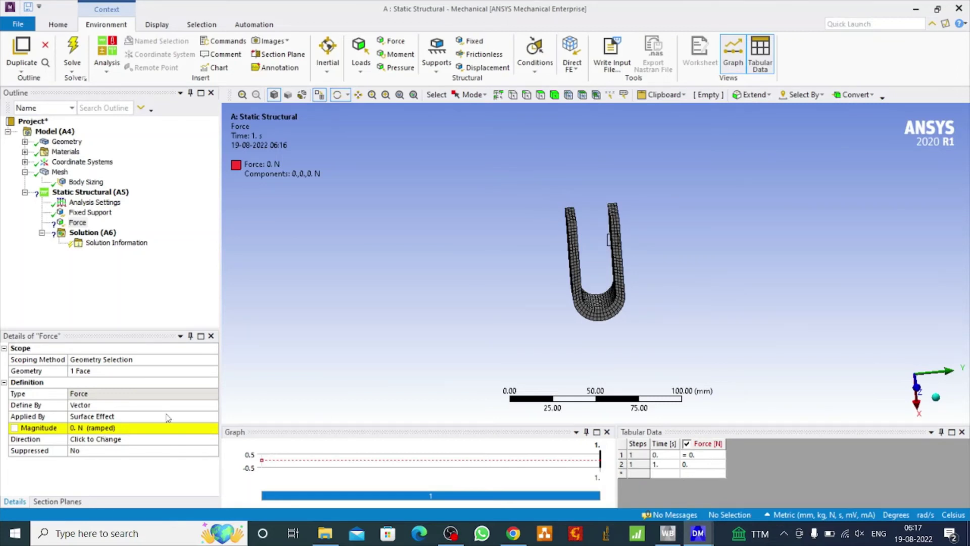
click(177, 405)
click(213, 405)
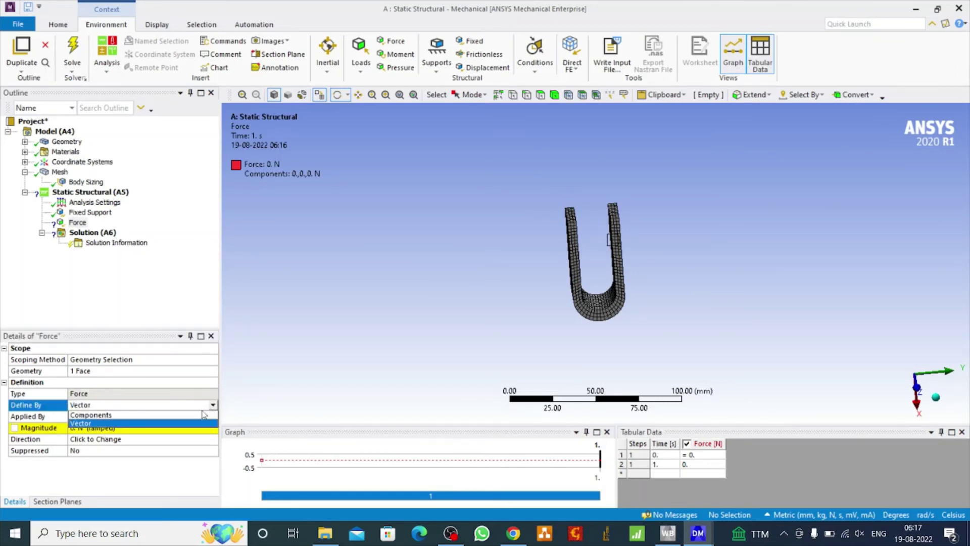
click(110, 423)
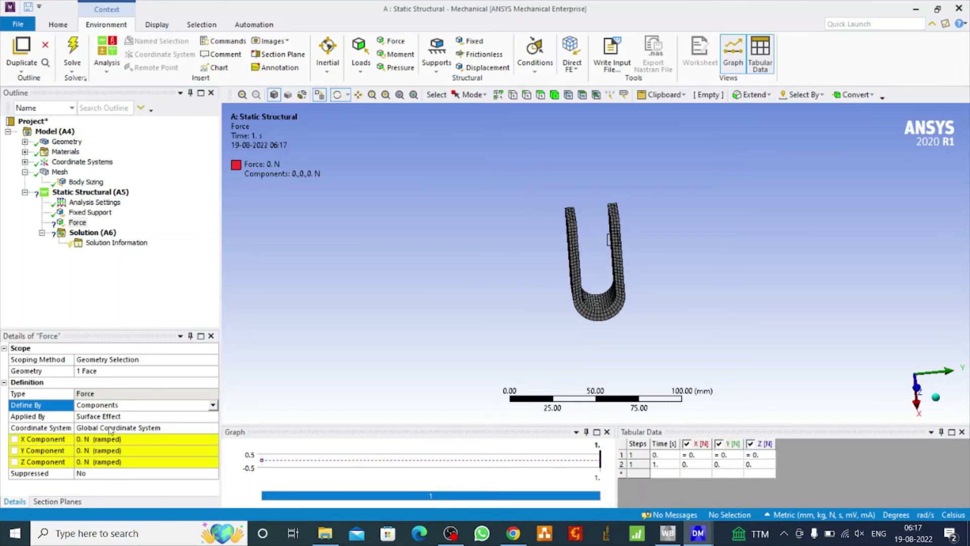
click(89, 454)
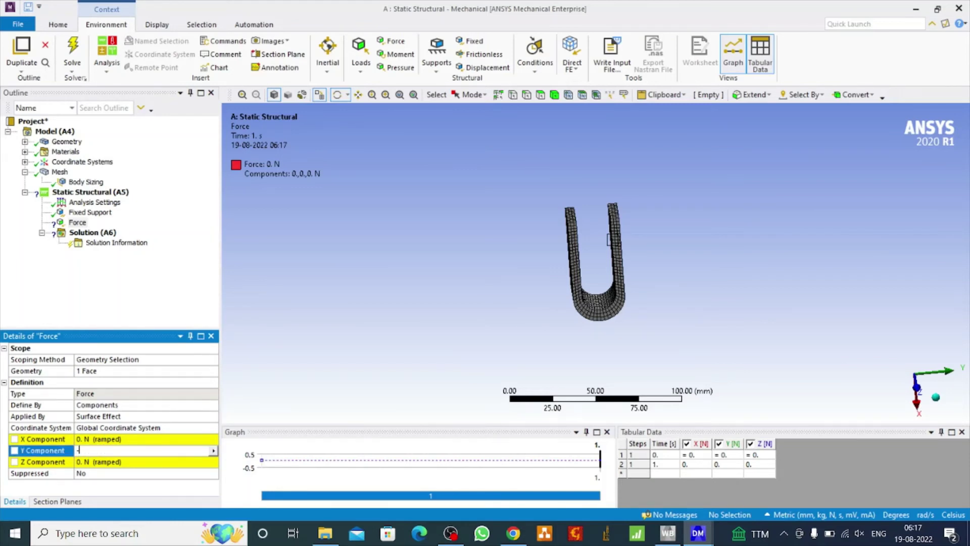
text(-15)
key(Return)
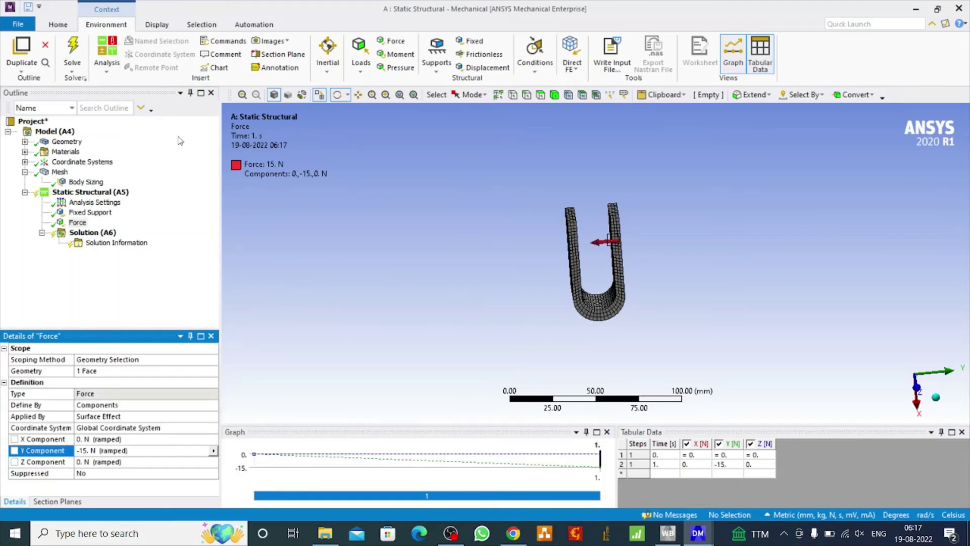
Add total deformation and directional deformation results to the static structural solution.
click(93, 232)
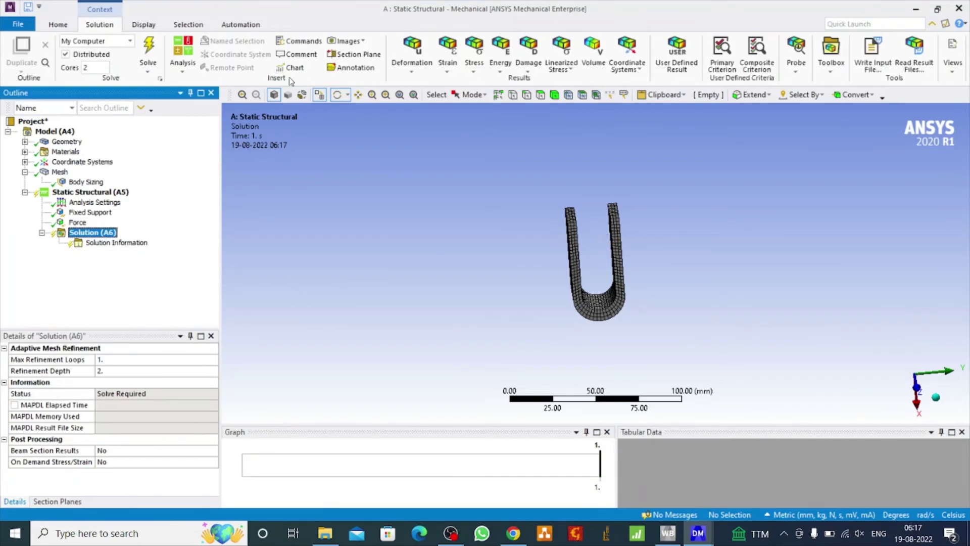
click(418, 52)
click(419, 81)
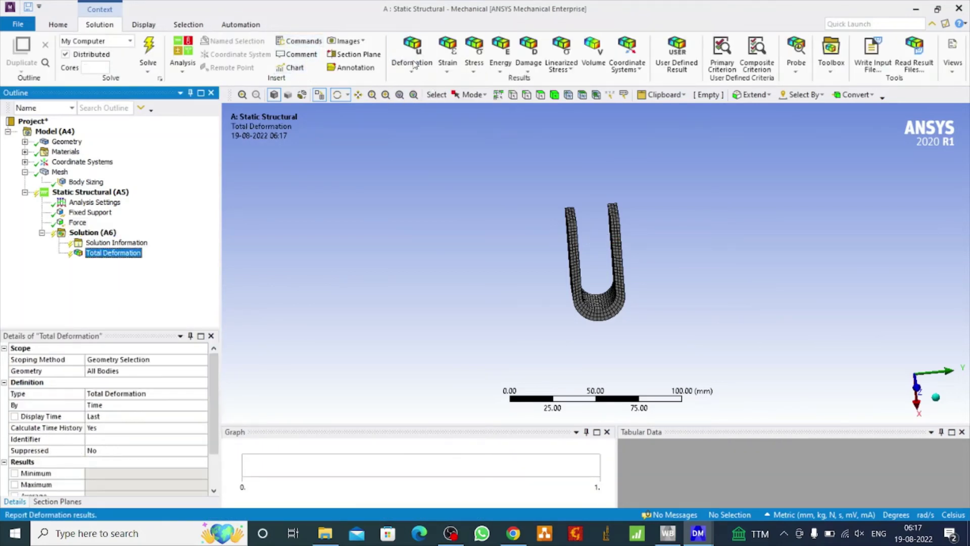
click(414, 51)
click(429, 96)
Add maximum principal stress and equivalent (von-Mises) elastic strain results to the solution.
click(474, 53)
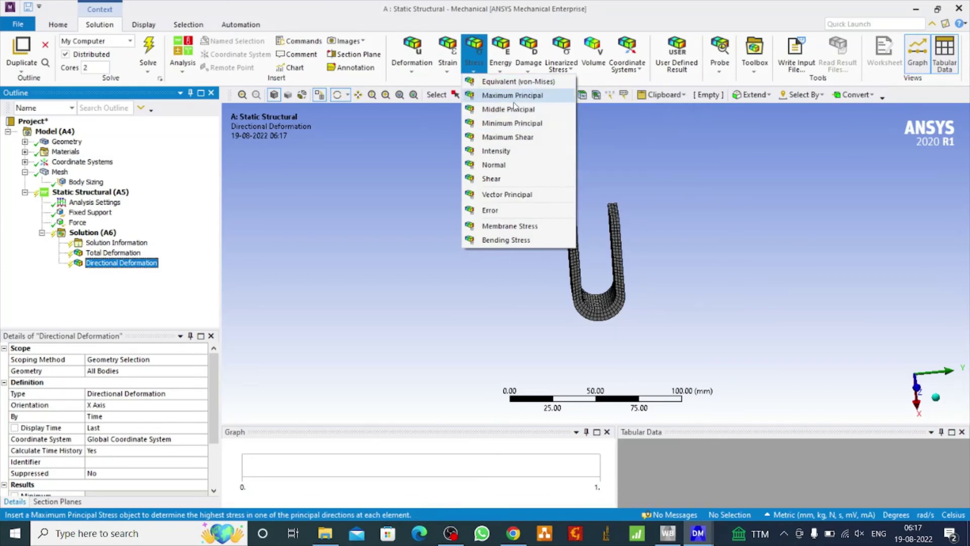
click(512, 96)
click(447, 52)
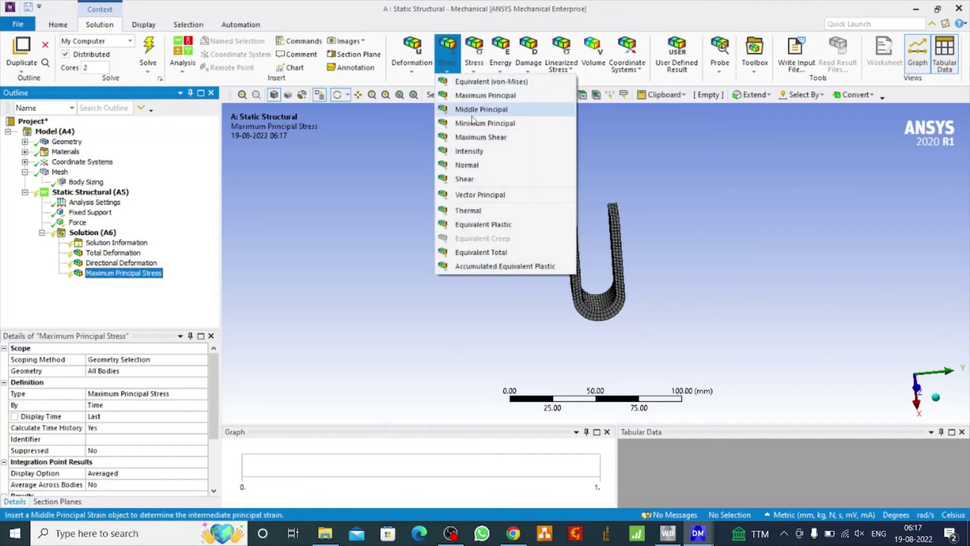
click(490, 81)
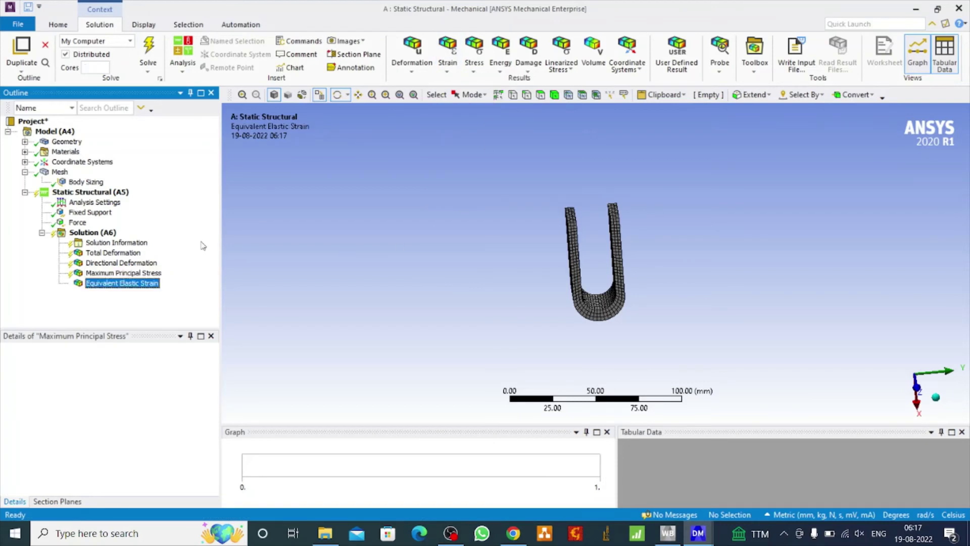
Solve the analysis and display the total deformation contours with no wireframe.
click(92, 232)
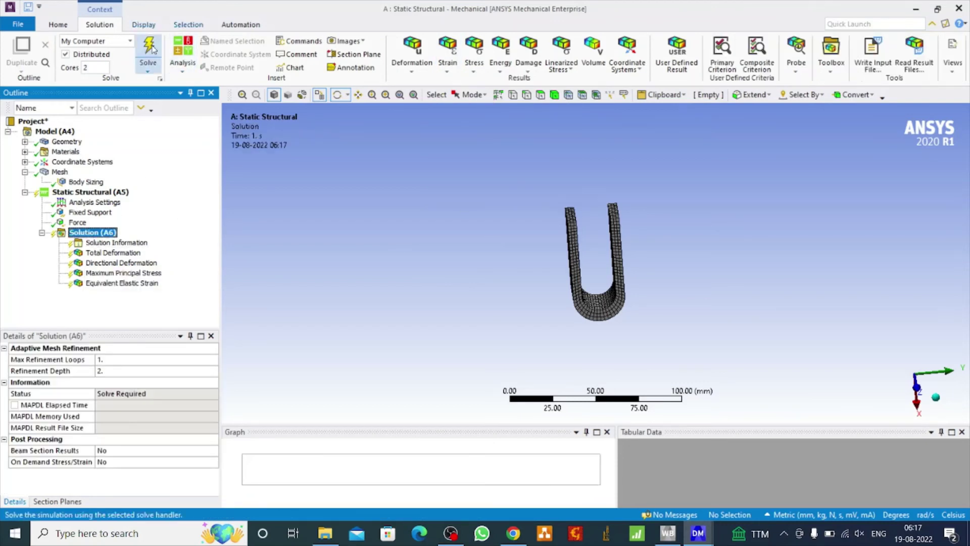
key(F5)
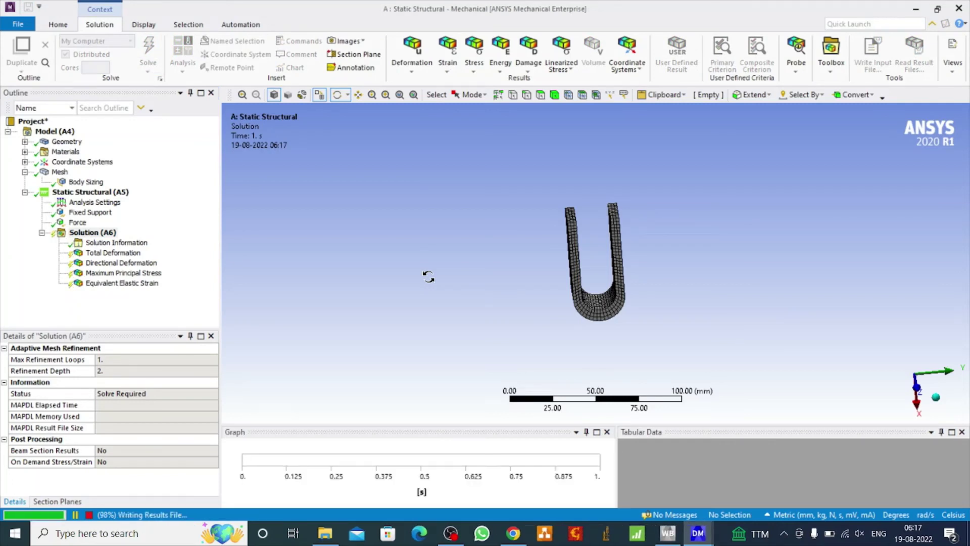
click(129, 257)
click(486, 67)
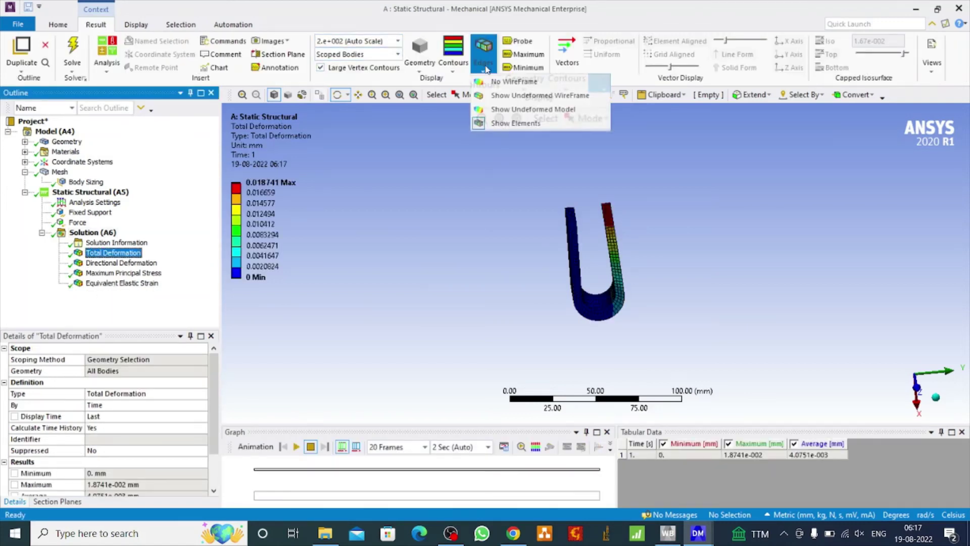
click(513, 81)
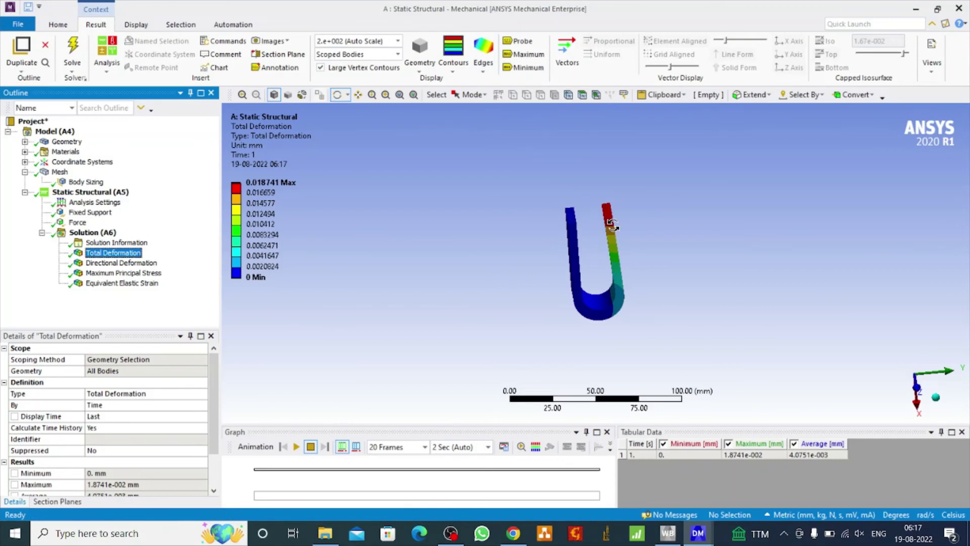
Animate the total deformation of the U-shaped body and check it against the fixed support.
drag(611, 223, 663, 226)
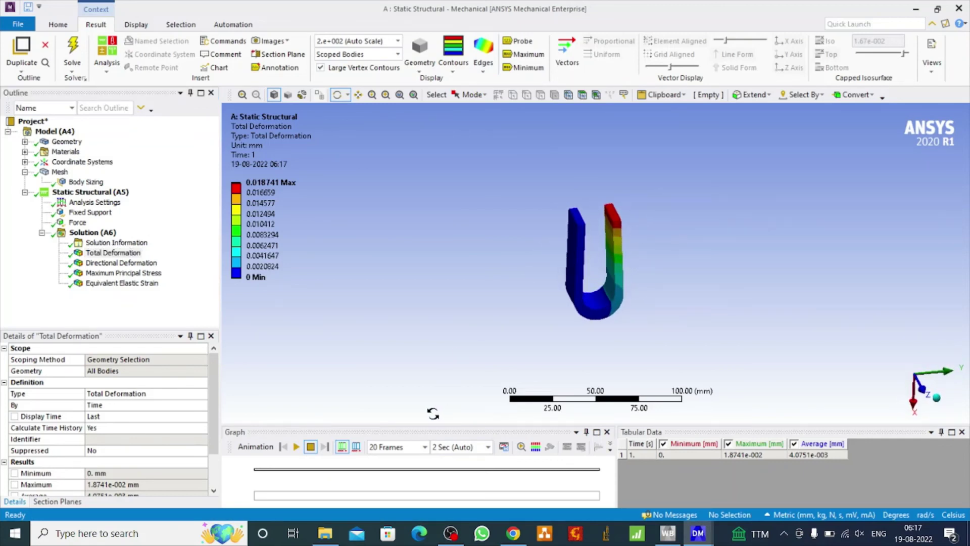
click(298, 448)
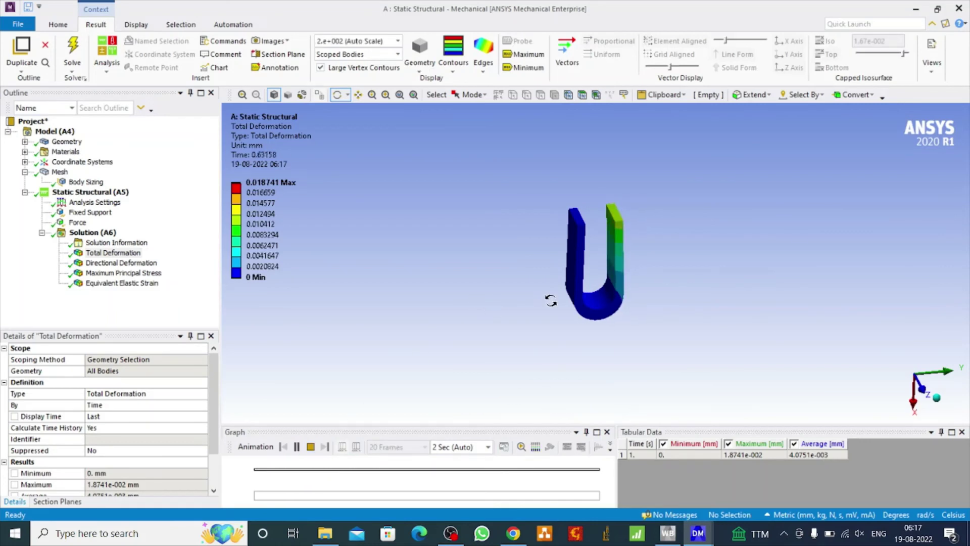
drag(548, 283, 511, 305)
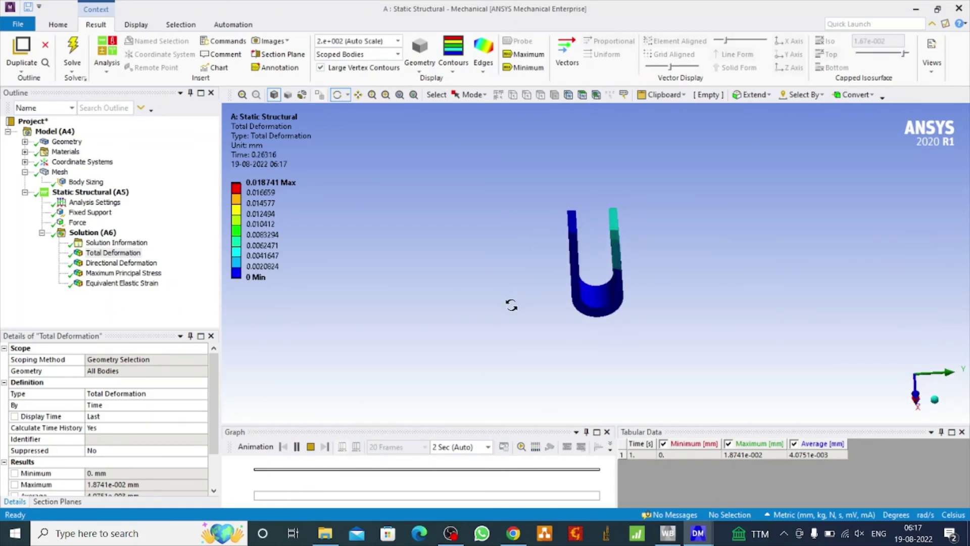
mouse_move(521, 301)
mouse_down()
mouse_move(556, 288)
mouse_move(586, 248)
mouse_move(559, 278)
mouse_move(527, 288)
mouse_up()
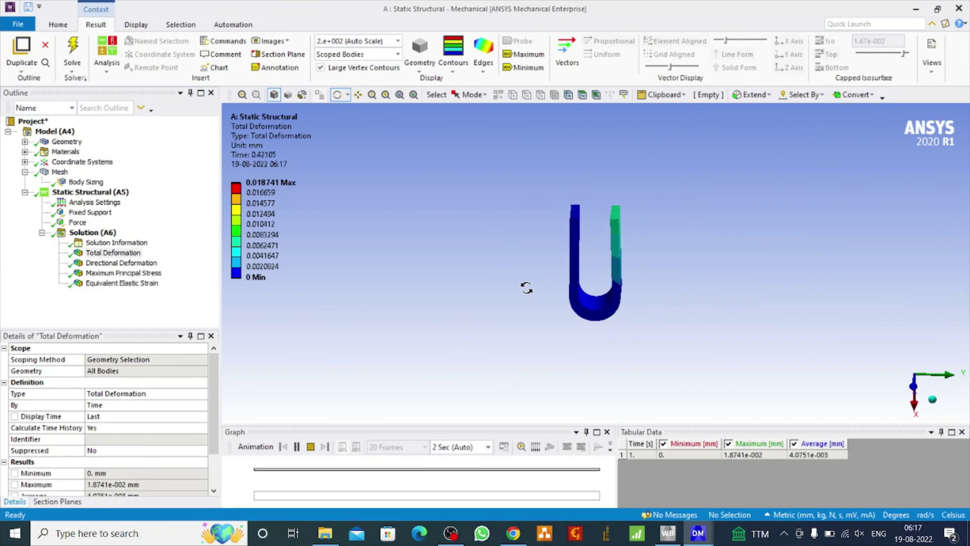
click(90, 212)
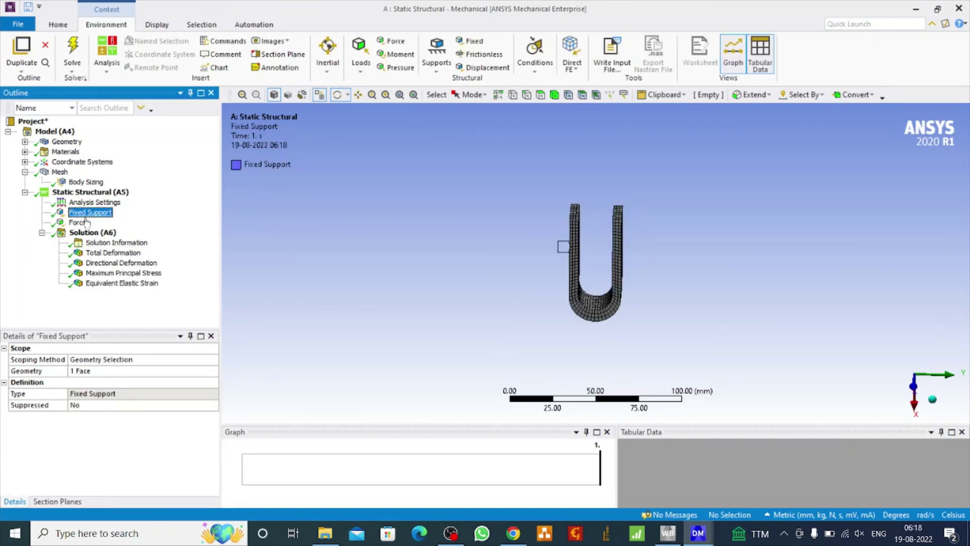
click(127, 253)
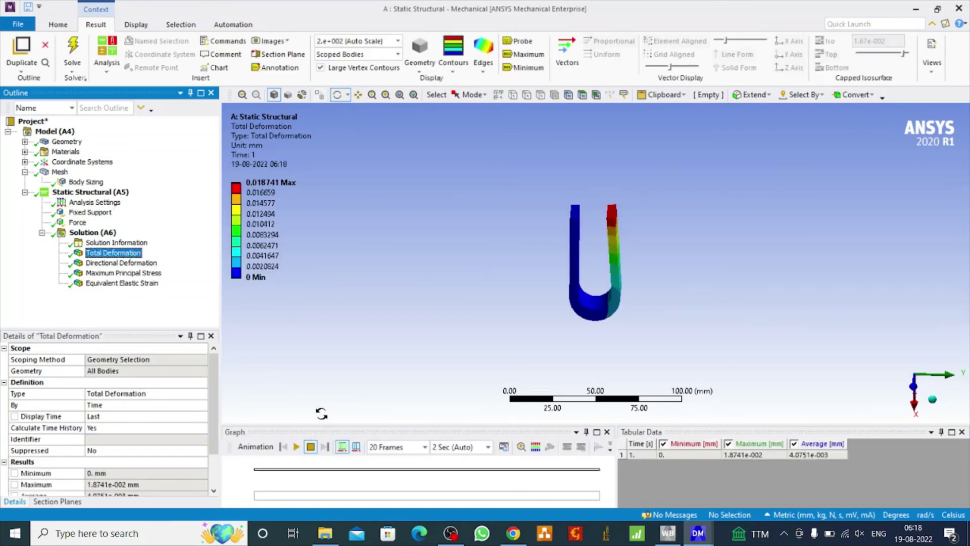
click(298, 447)
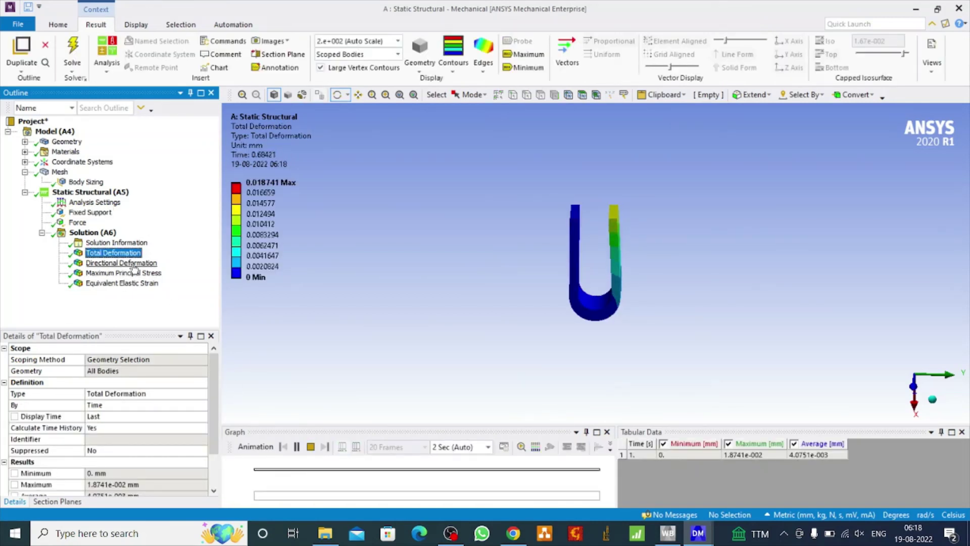
Animate the directional deformation result and the maximum principal stress result.
click(133, 264)
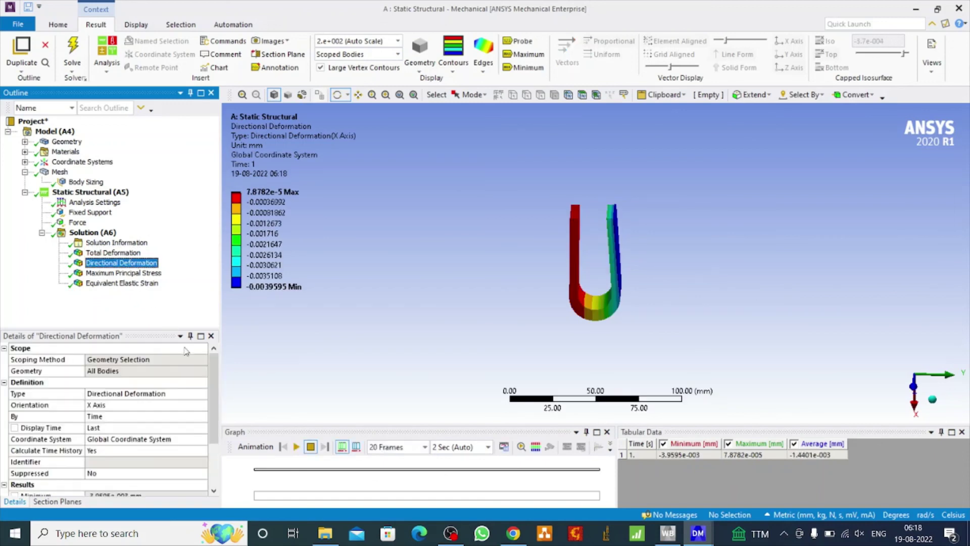
click(296, 448)
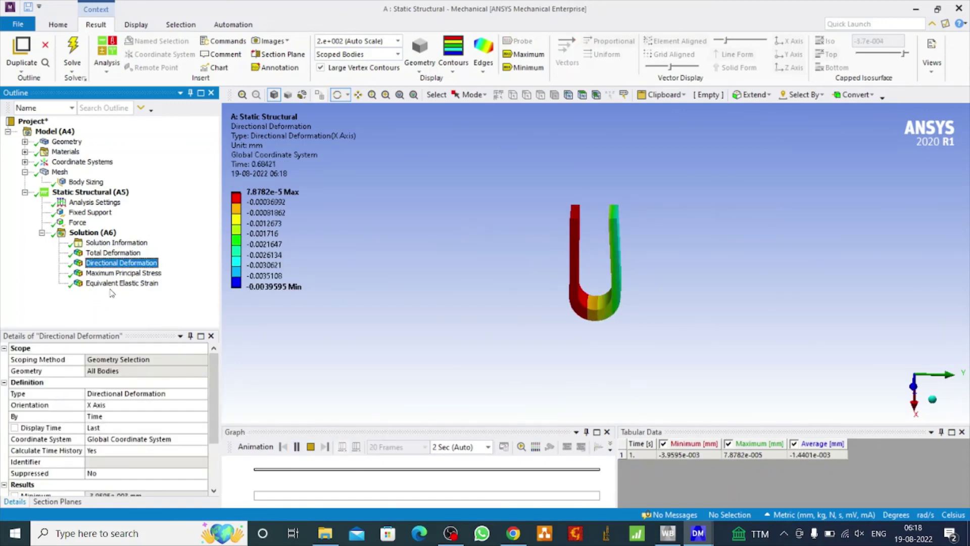
click(126, 273)
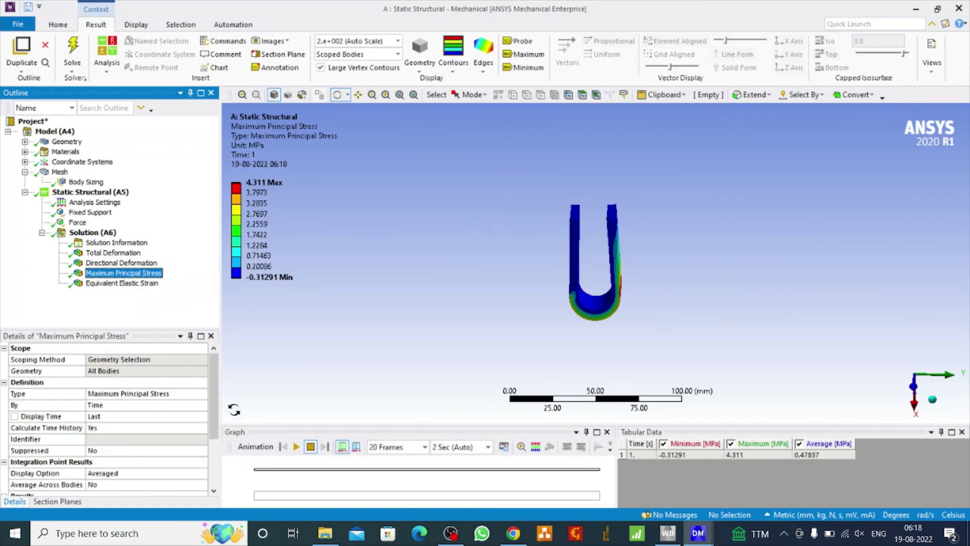
click(297, 447)
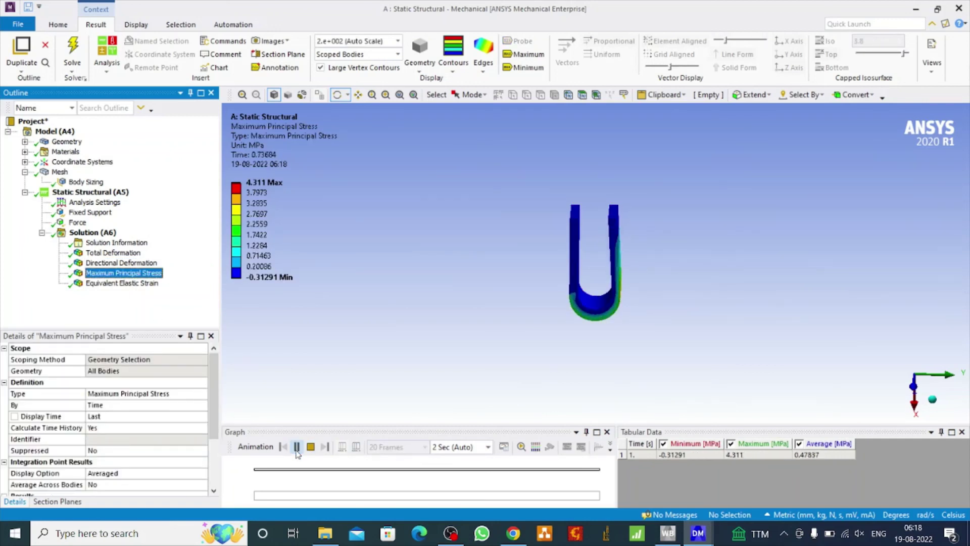
Animate the equivalent elastic strain result and examine it around the U bend from an angled view.
click(135, 284)
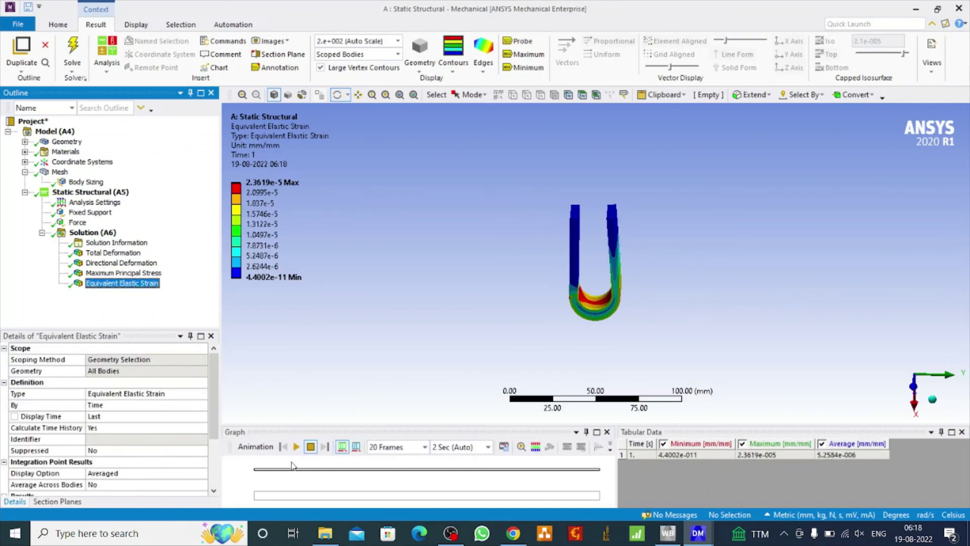
click(296, 447)
drag(538, 298, 593, 248)
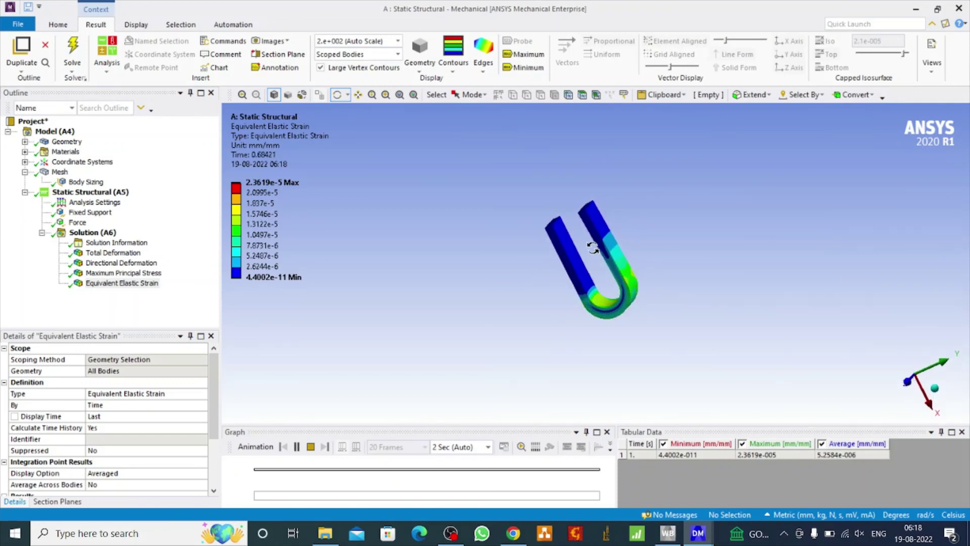
Review the total deformation, directional deformation, maximum principal stress and equivalent elastic strain contours one after another.
click(106, 253)
click(109, 263)
click(111, 273)
click(114, 284)
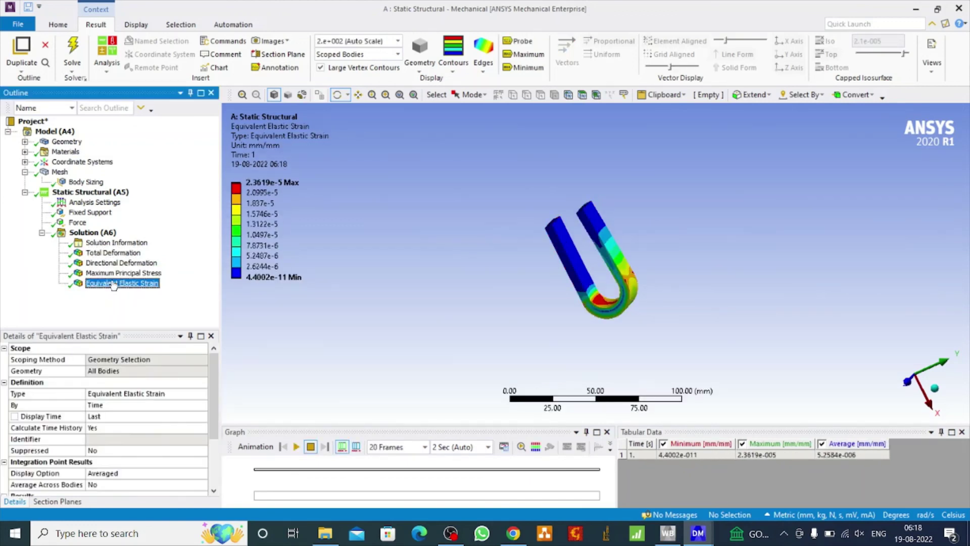